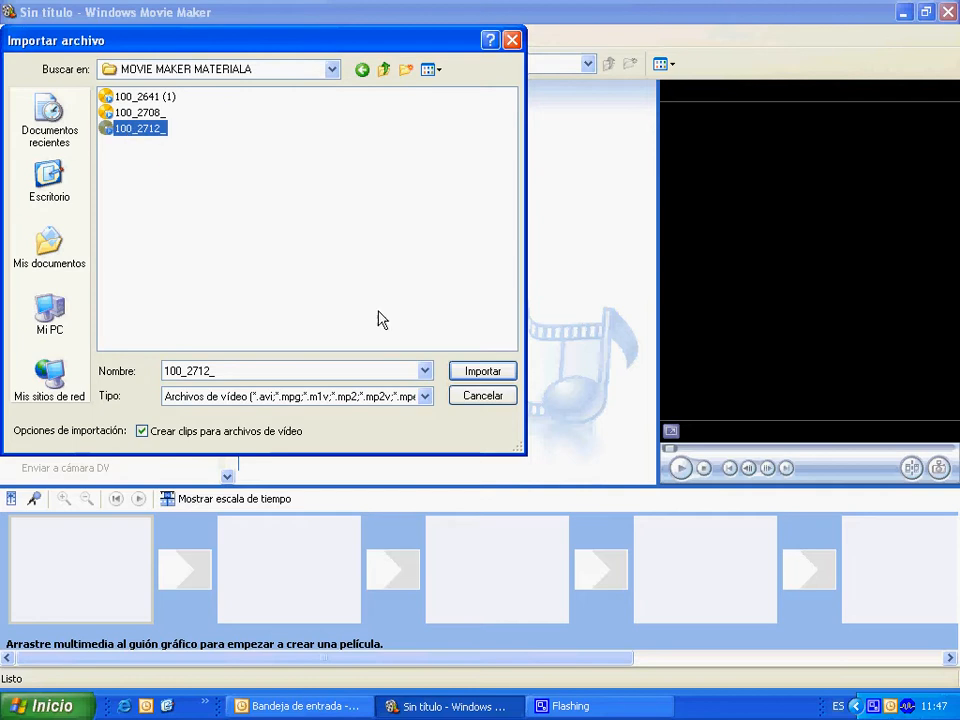
Import the video 100_2712_ and the images 100_2632 and 100_2661 into the collection.
click(474, 374)
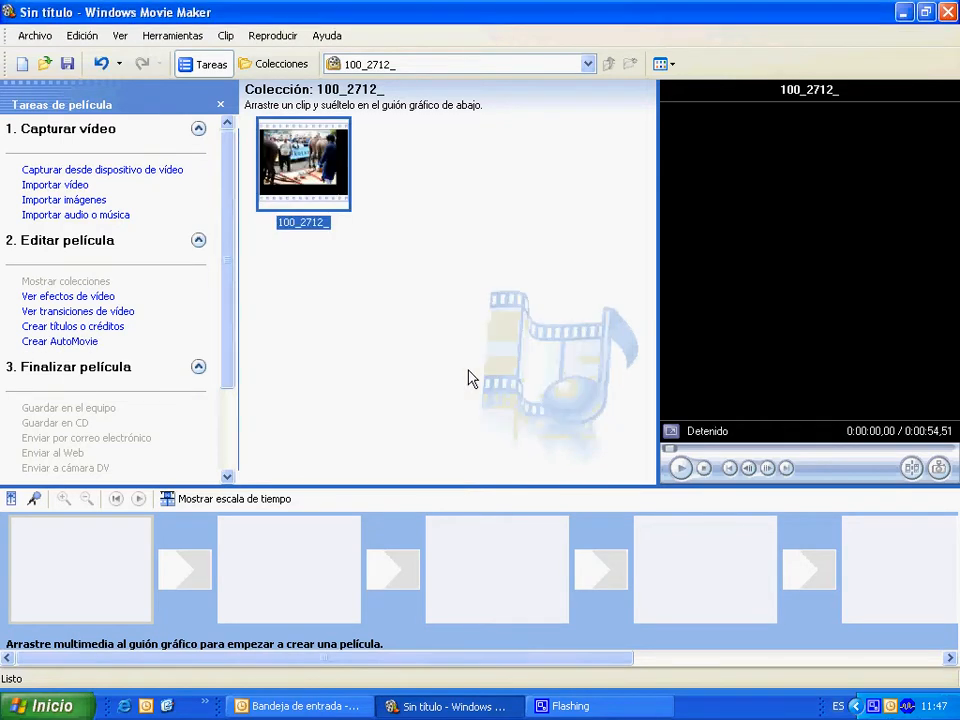
click(92, 201)
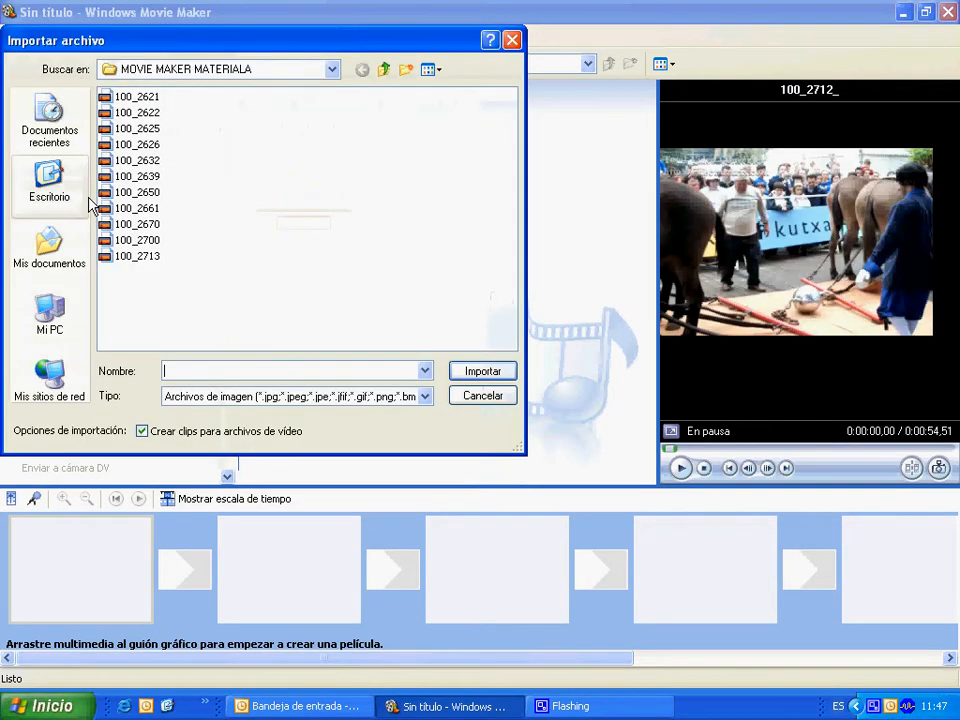
click(145, 210)
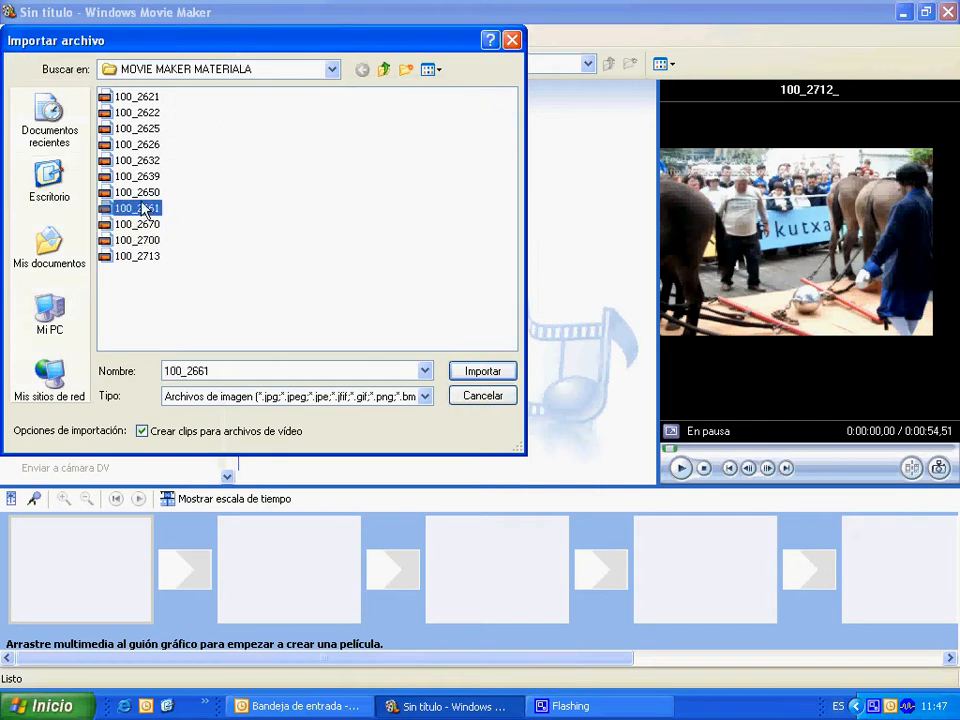
ctrl+click(146, 160)
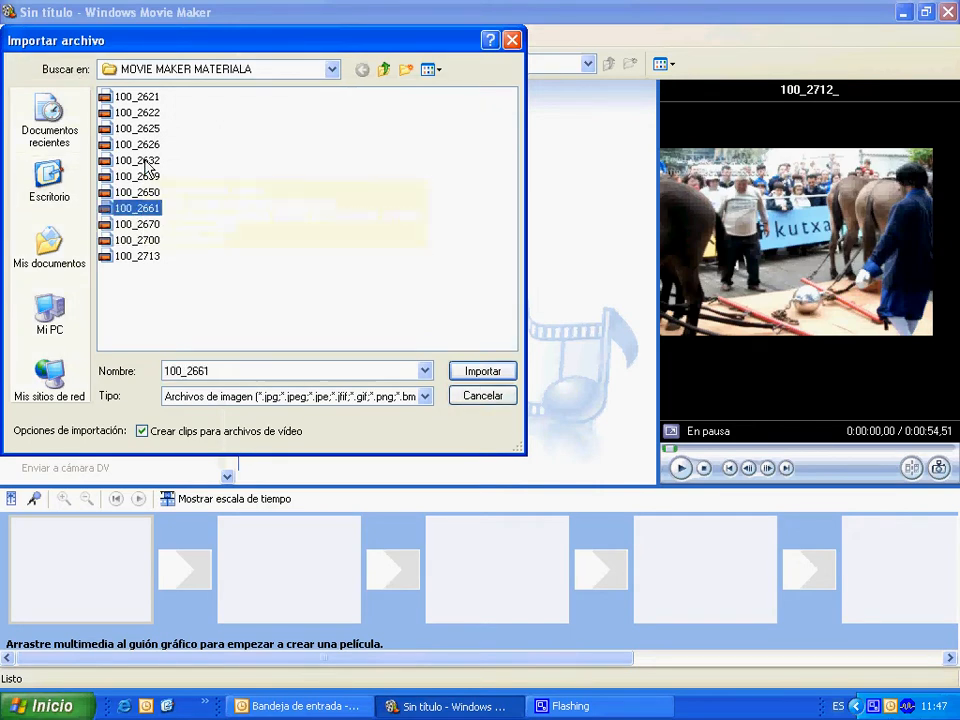
click(481, 377)
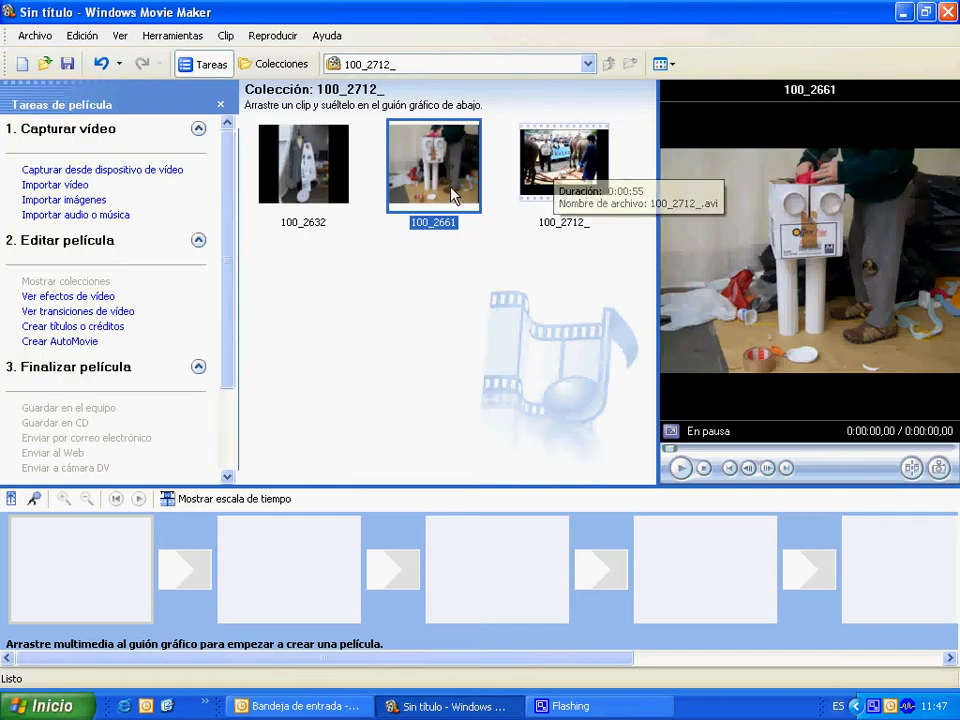
Import the music track "06 YOU'RE SO COOL (TRUE ROMANCE)" into the collection.
click(90, 215)
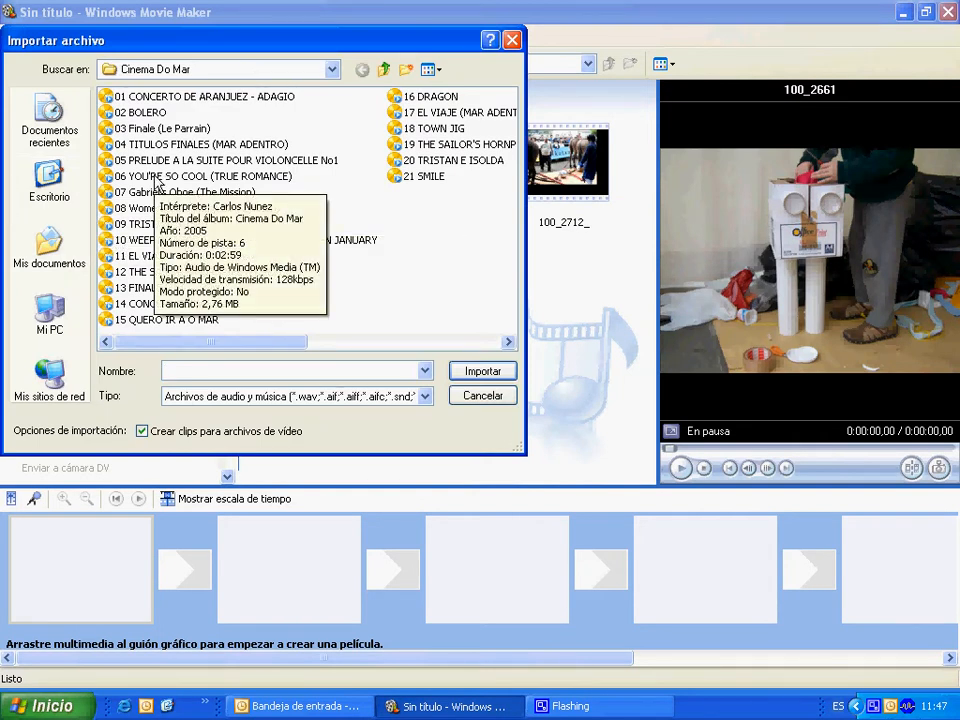
click(157, 180)
click(457, 371)
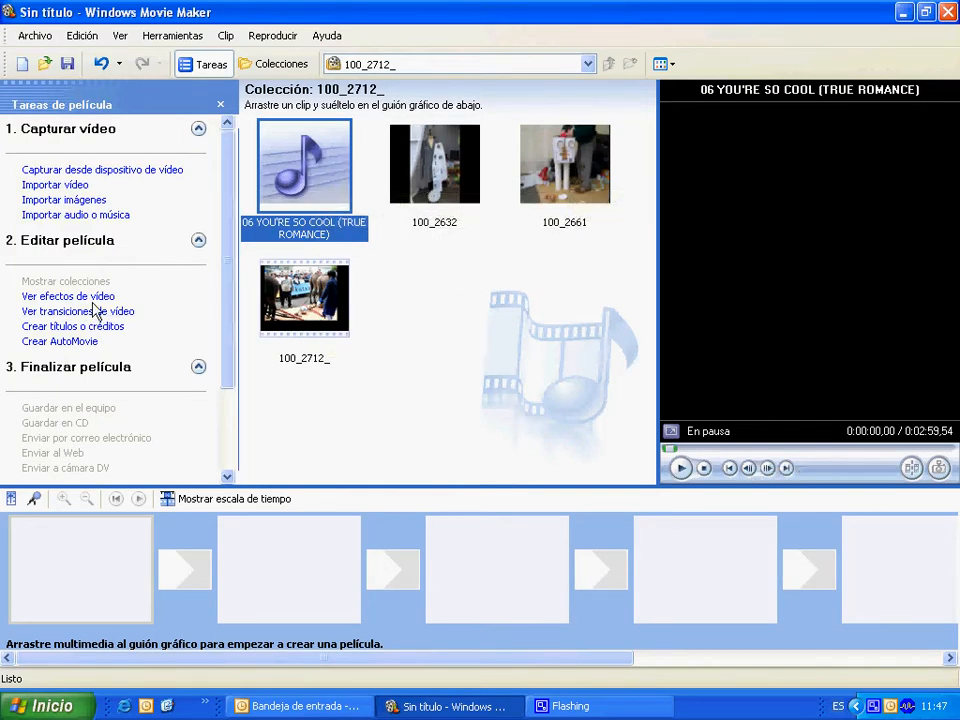
Place the images 100_2632 and 100_2661 and the video 100_2712_ on the storyboard in that order.
click(234, 499)
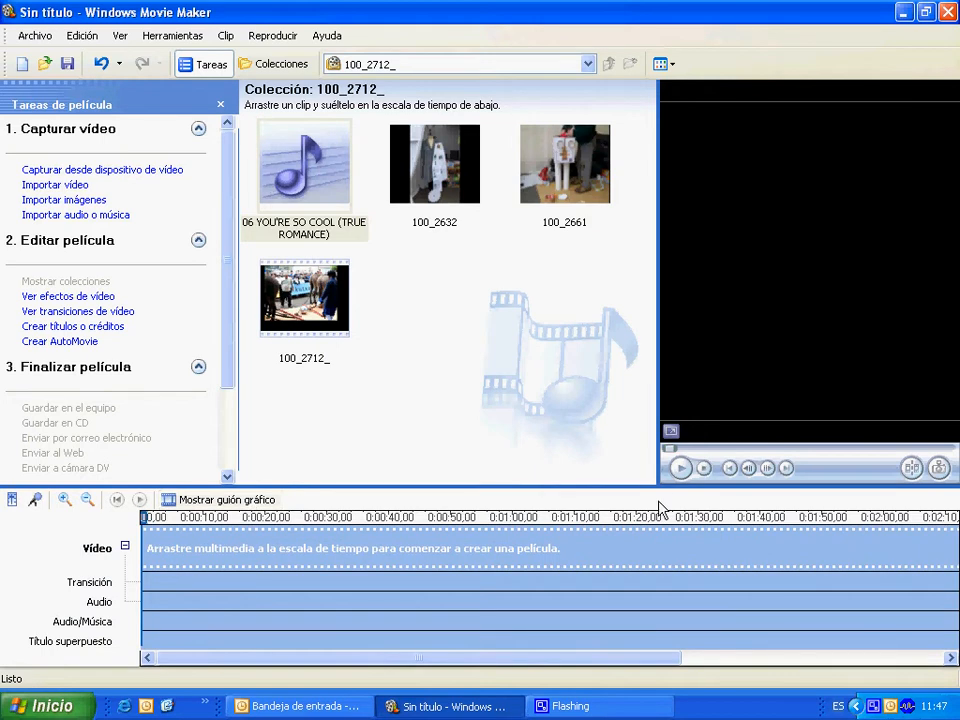
click(253, 503)
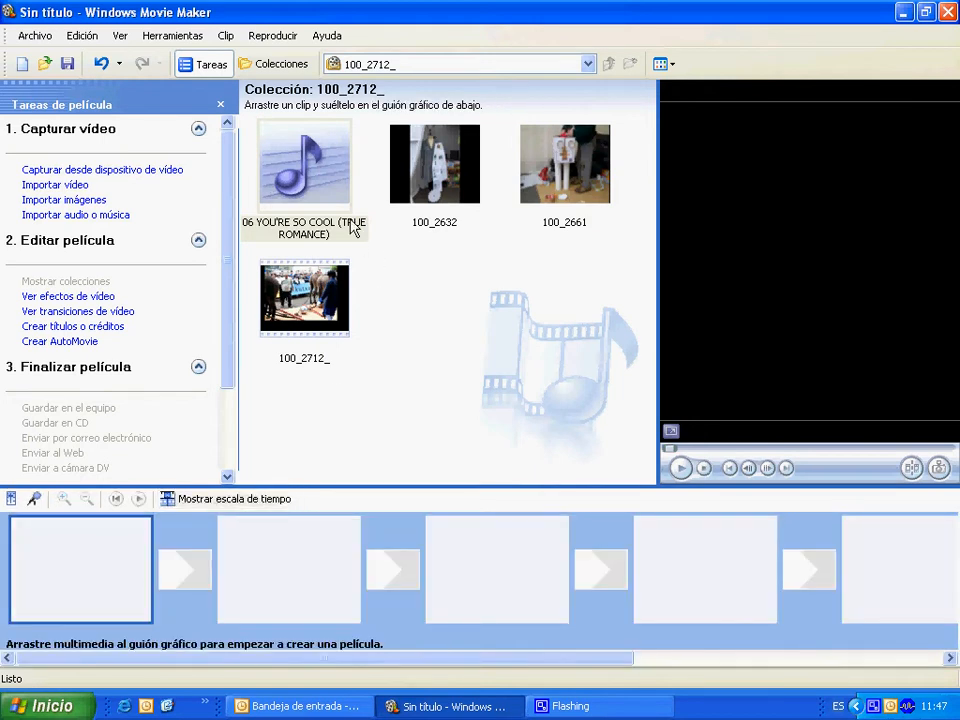
drag(436, 174, 85, 570)
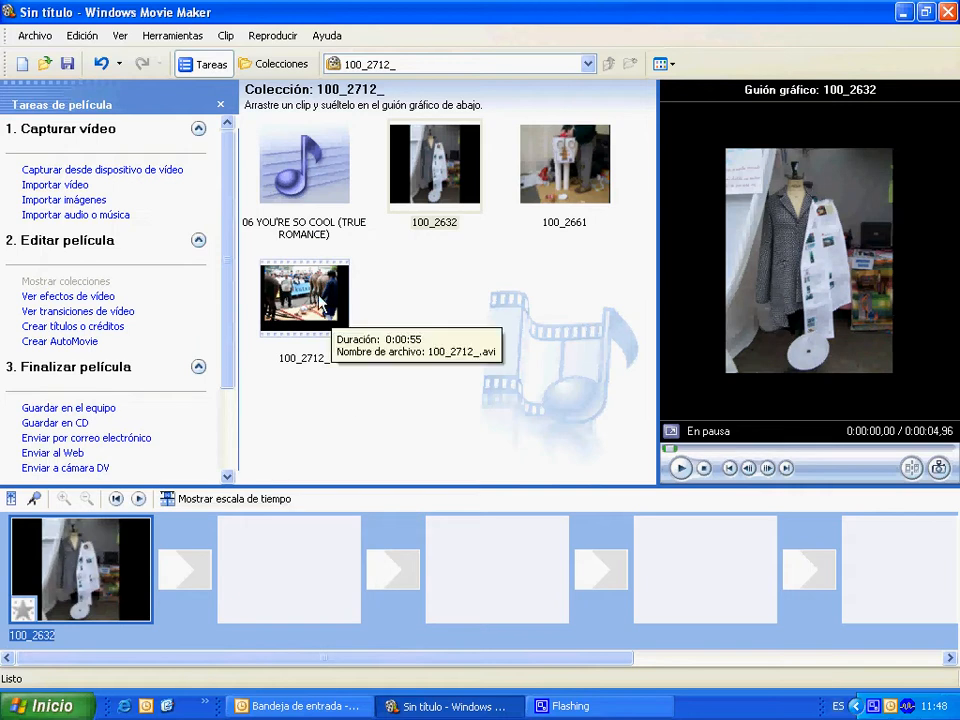
drag(594, 131, 280, 560)
drag(316, 330, 510, 574)
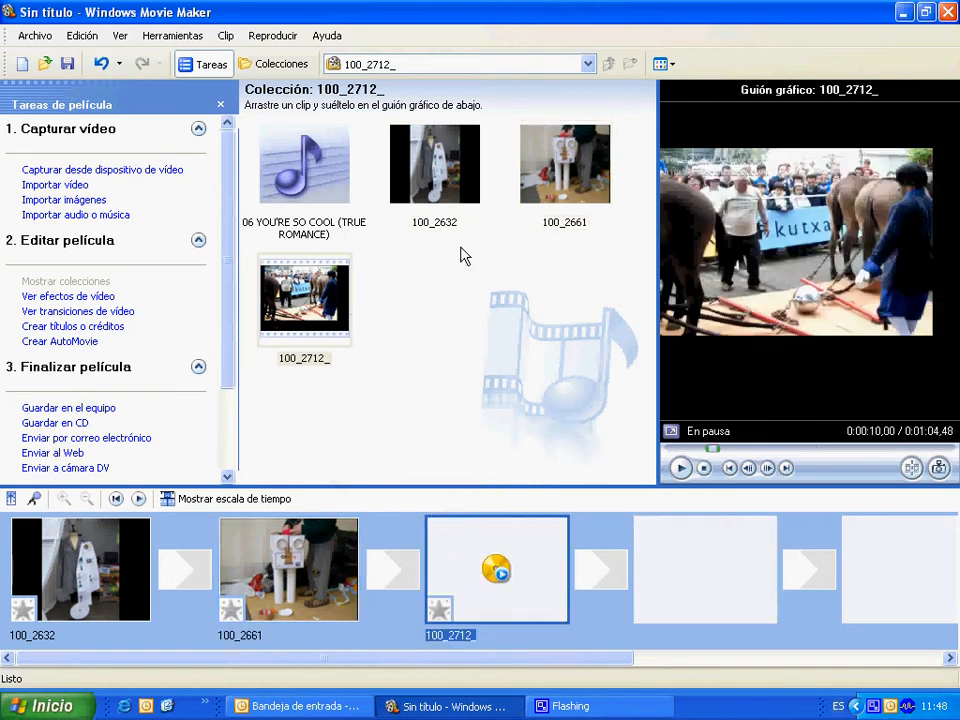
Add the imported song at the start of the Audio/Música track and trim its end to about 10 seconds, where the video clip begins.
click(245, 502)
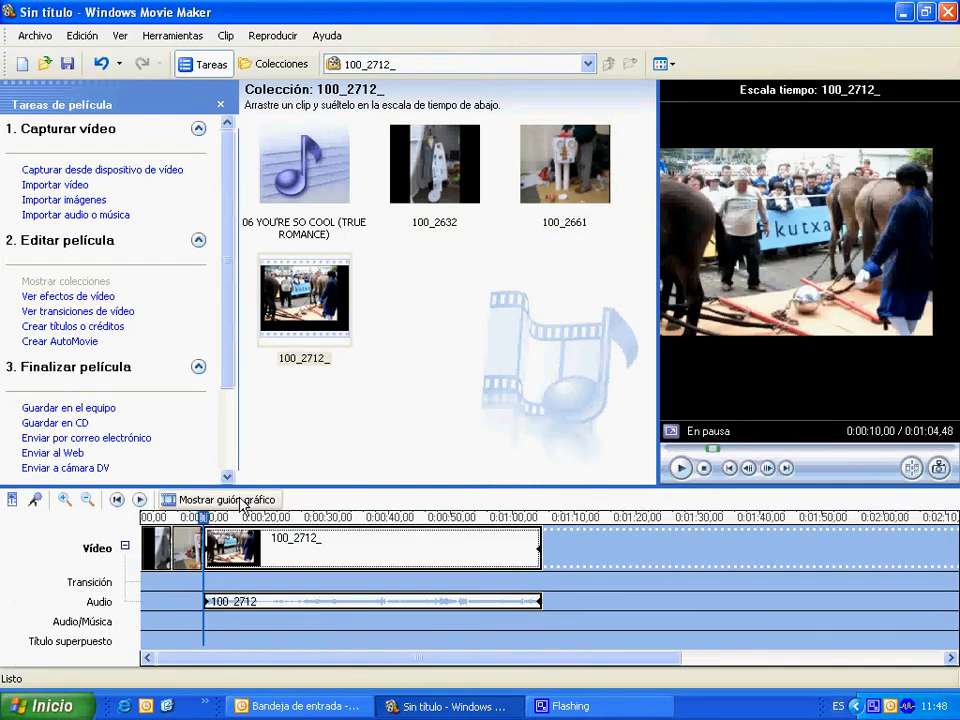
click(90, 623)
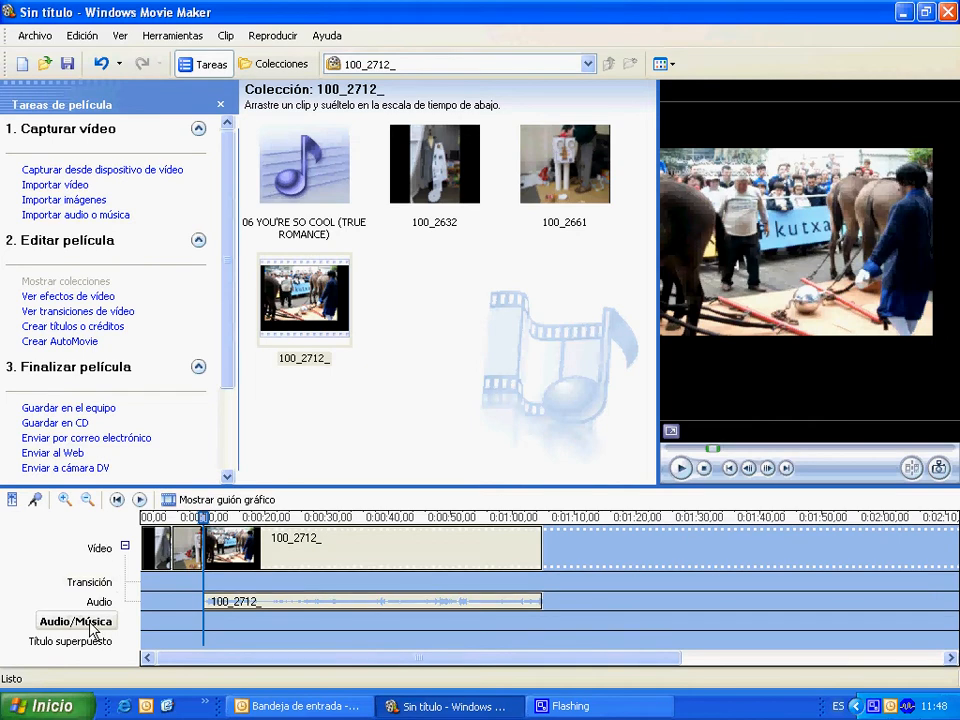
drag(280, 160, 150, 623)
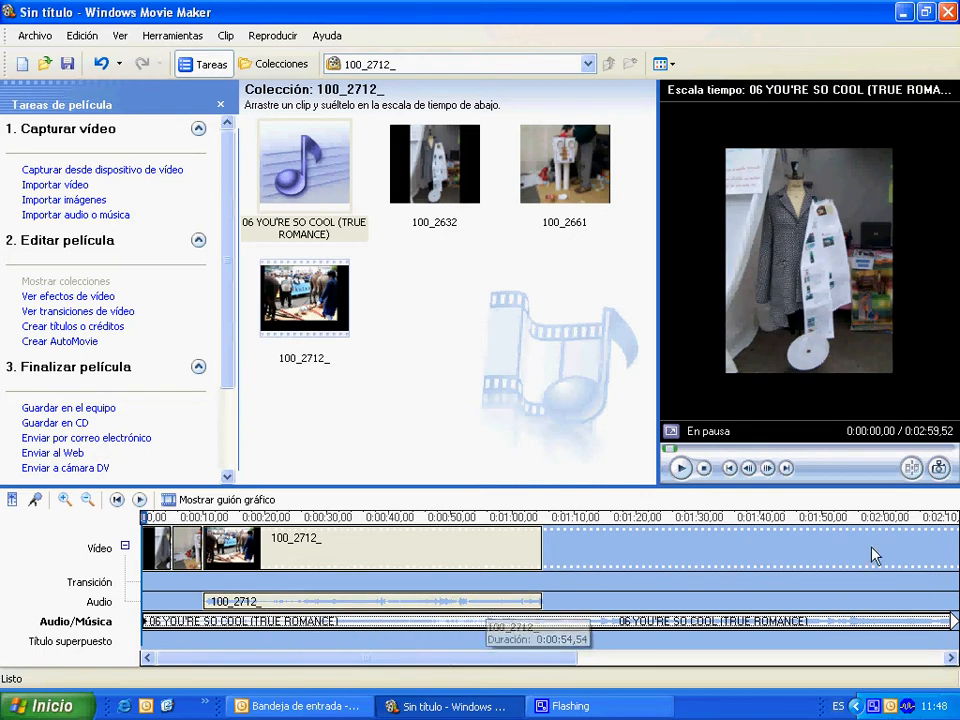
drag(943, 620, 204, 608)
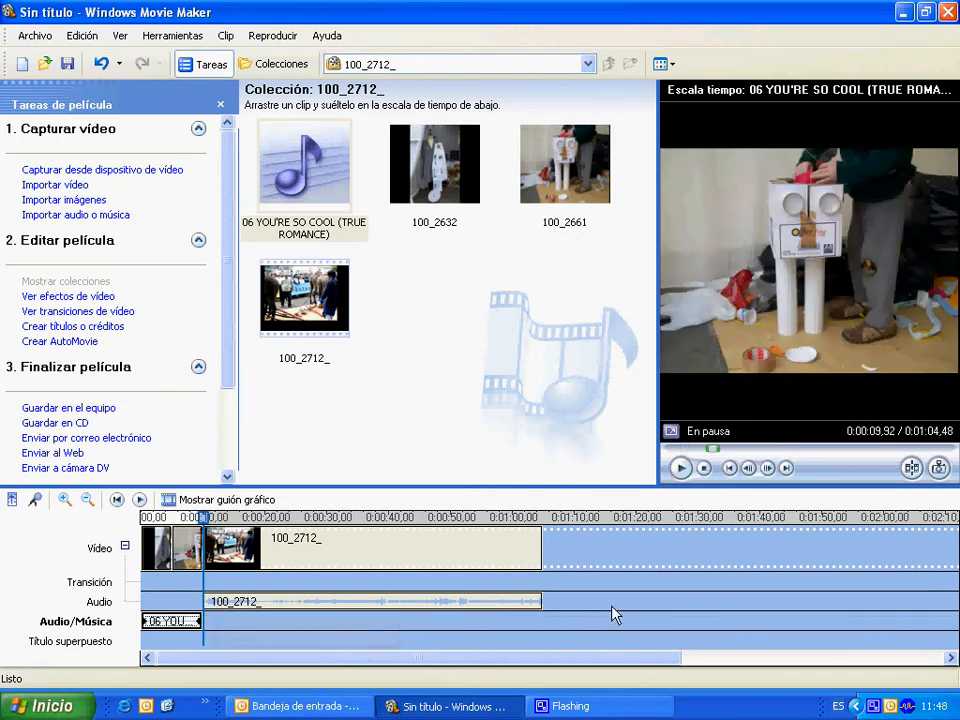
Apply the Acuarela video effect to the first storyboard clip, 100_2632.
click(57, 298)
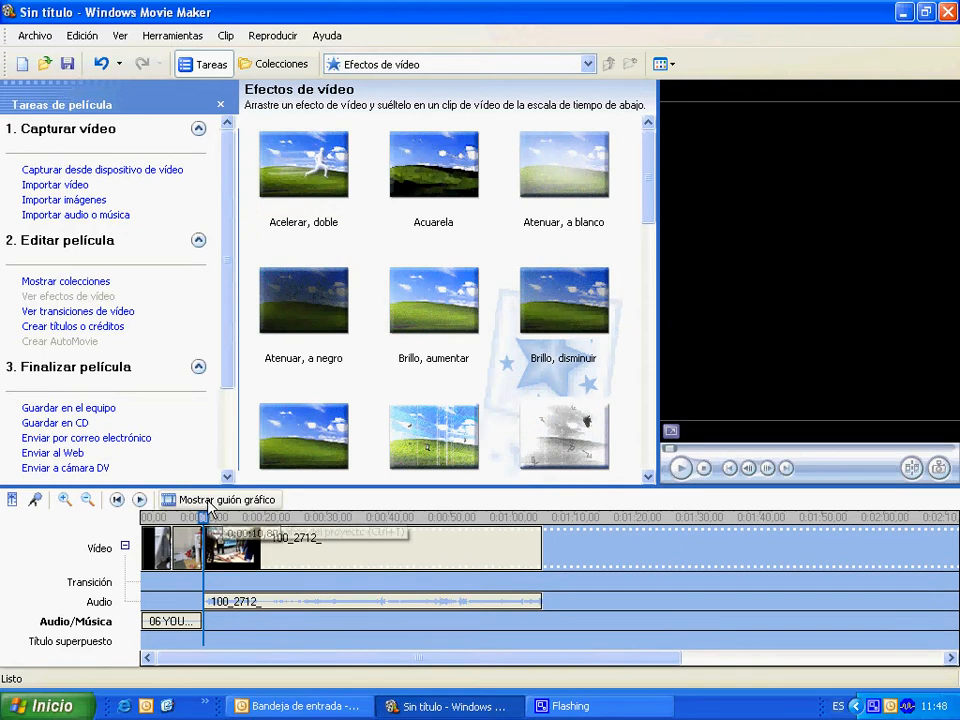
click(208, 503)
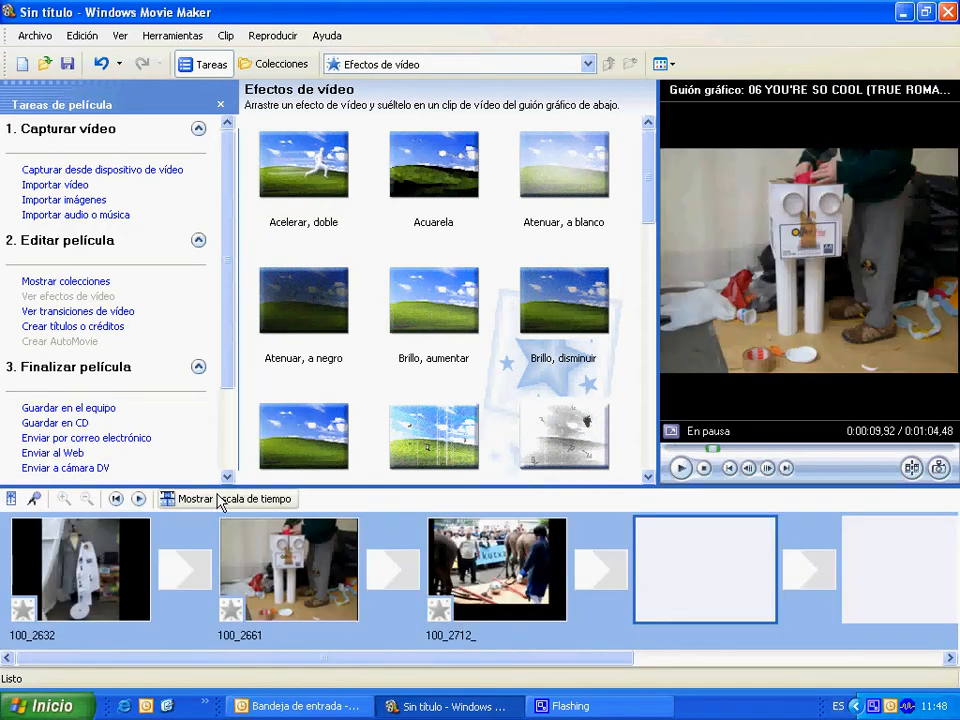
drag(422, 215, 81, 565)
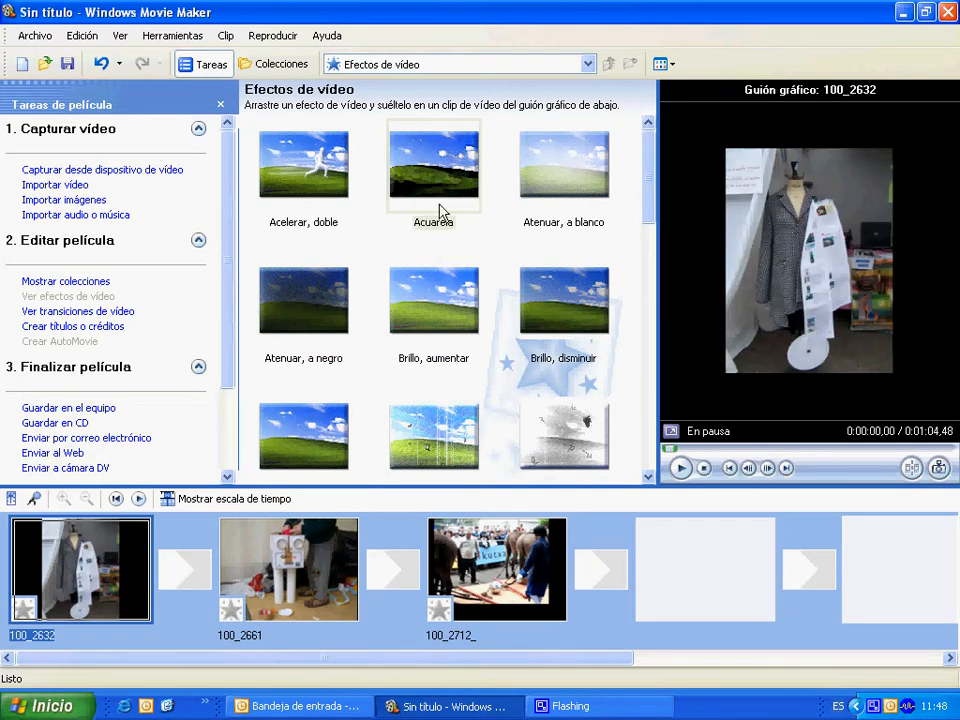
click(440, 175)
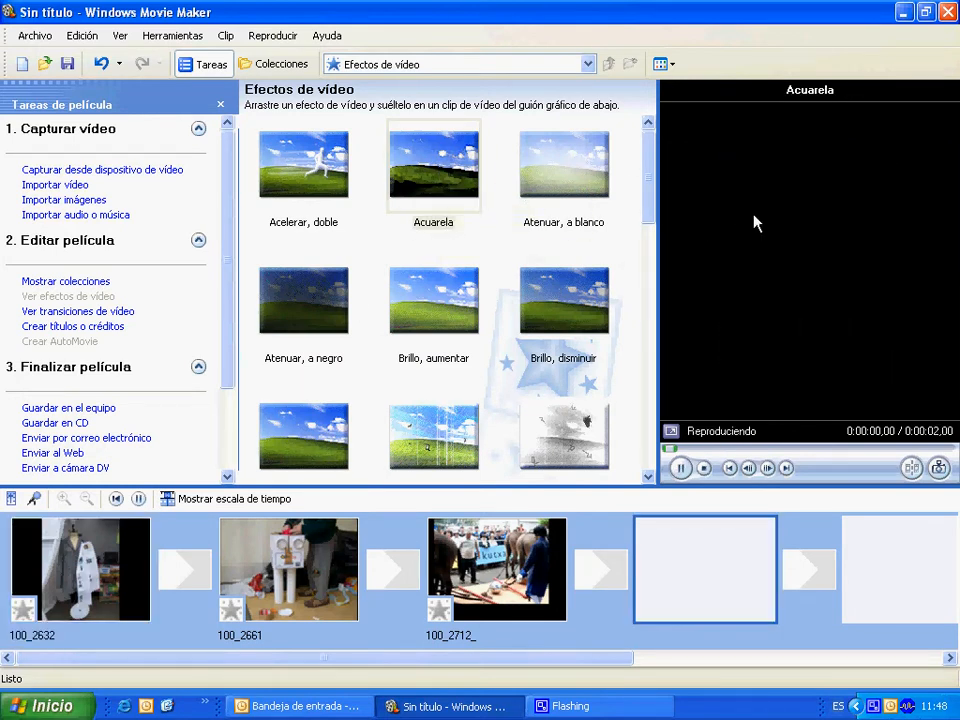
click(105, 598)
drag(422, 175, 92, 597)
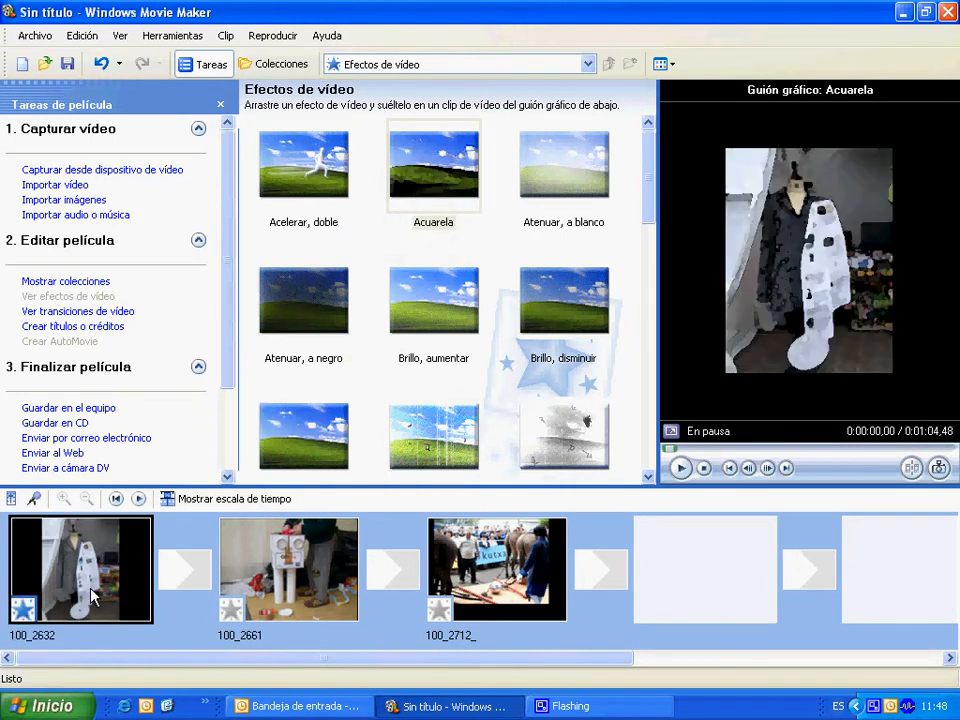
Apply the Simplificar fuera effect to clip 100_2661 and the Tono sepia effect to clip 100_2712_.
scroll(636, 367, down, 10)
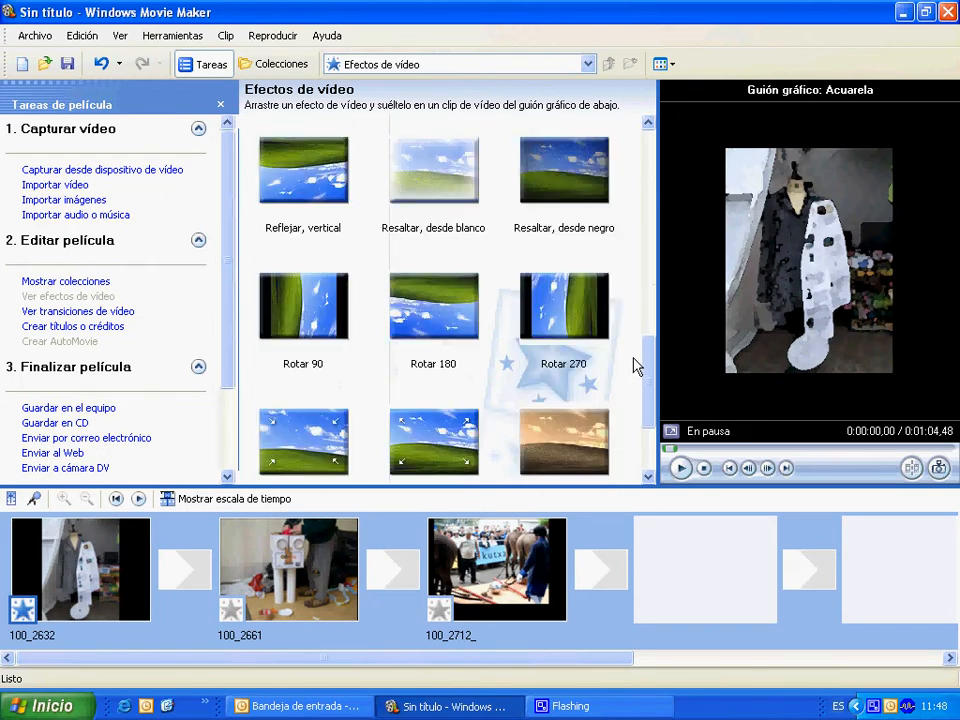
drag(422, 290, 240, 600)
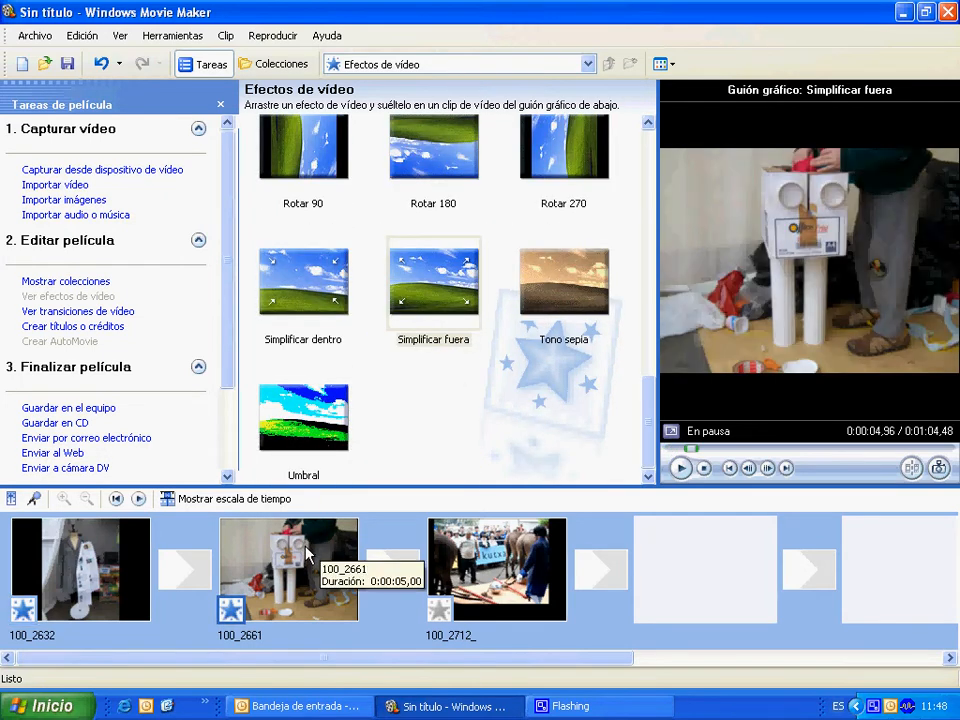
drag(578, 287, 535, 545)
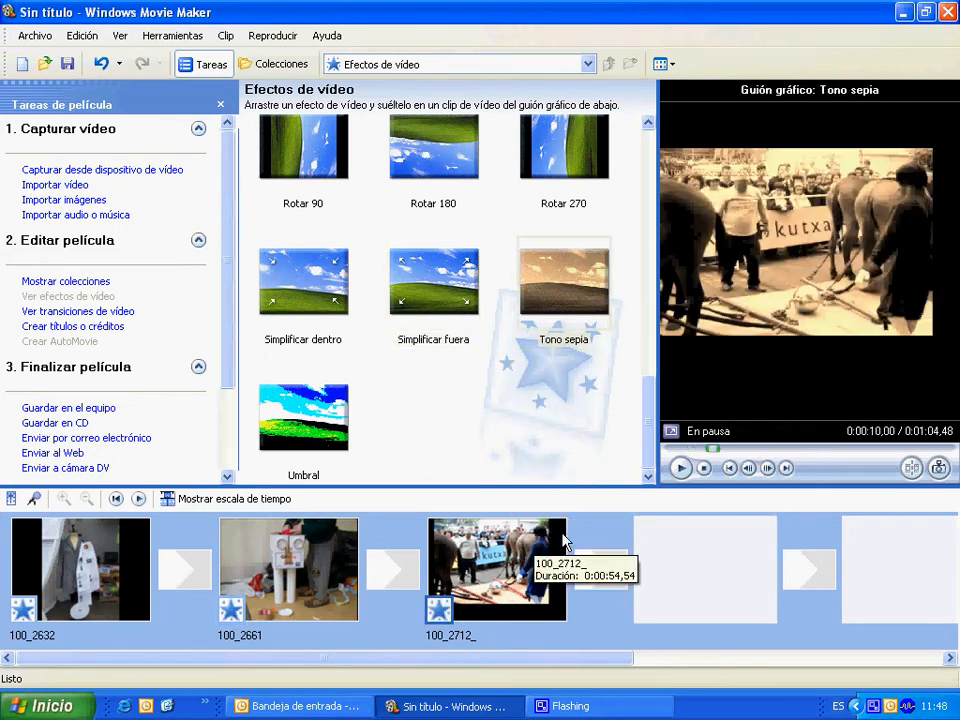
Add the "Abanico, arriba" transition between the first two clips and "Ajedrez, horizontal" between the second and third.
click(96, 311)
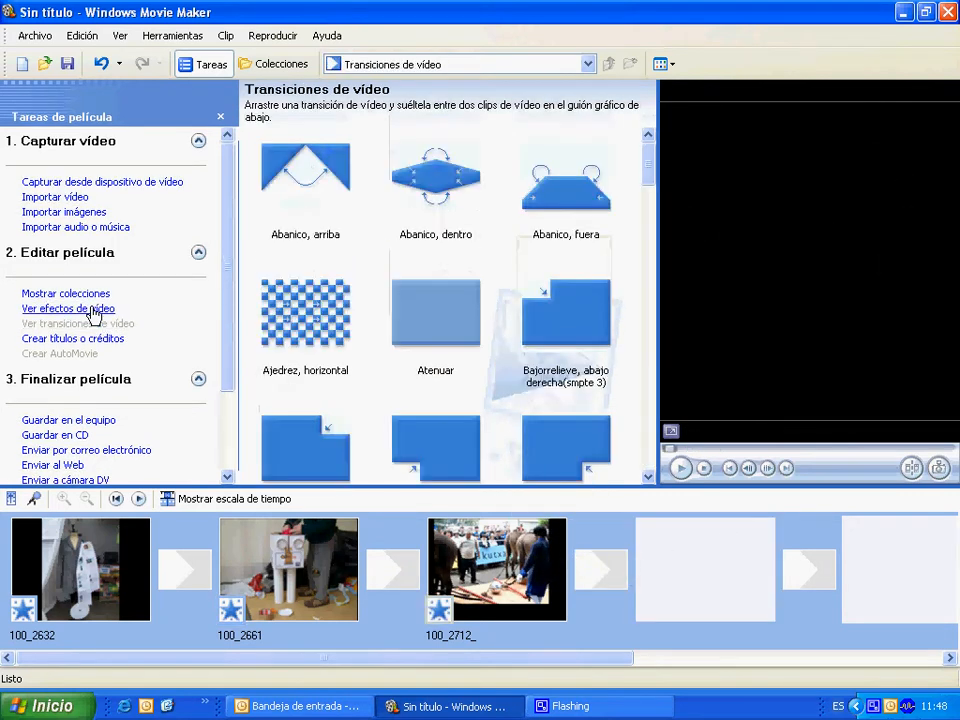
click(185, 570)
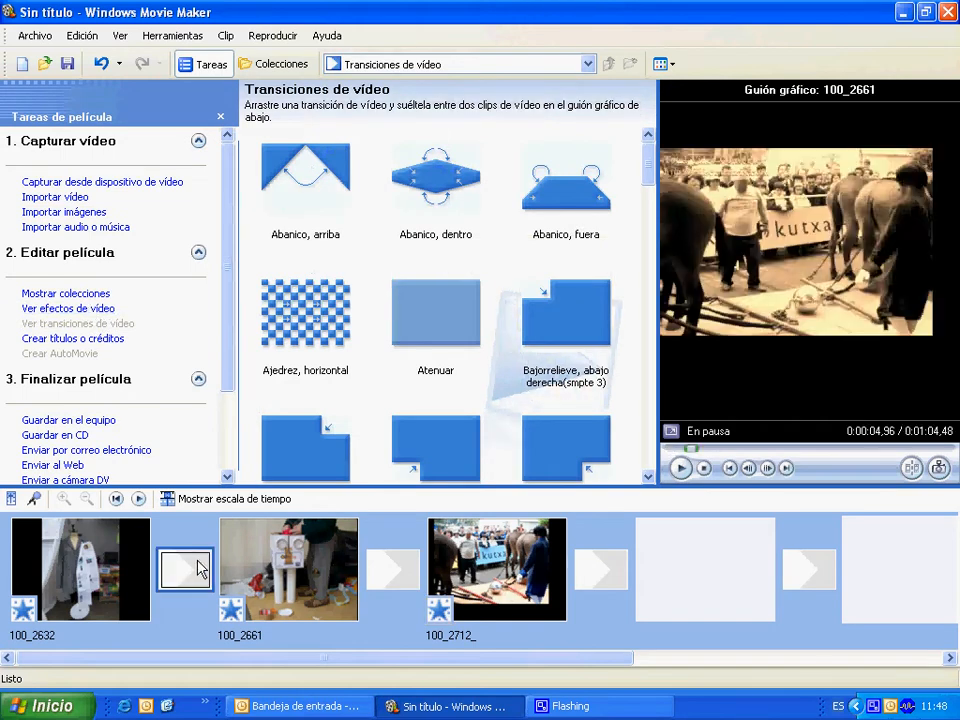
click(388, 569)
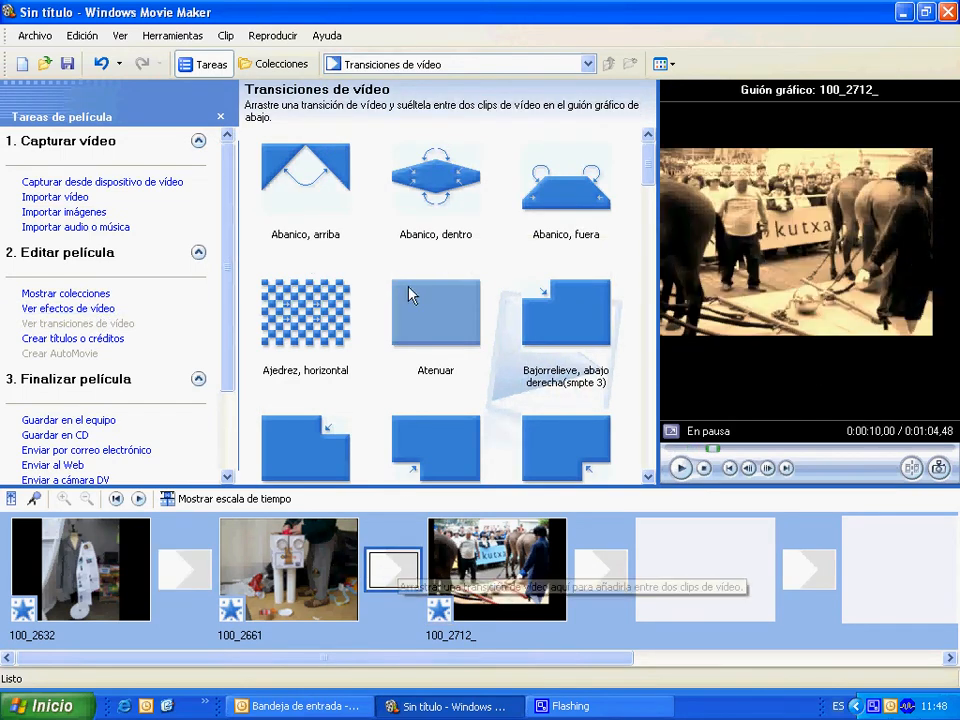
drag(305, 178, 200, 560)
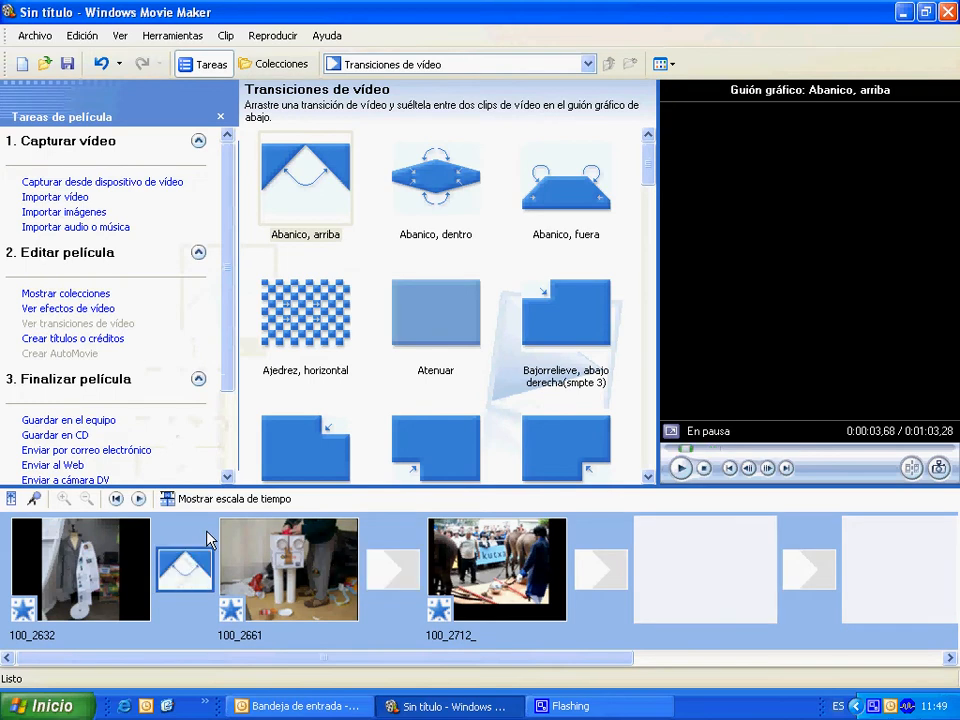
drag(305, 318, 385, 577)
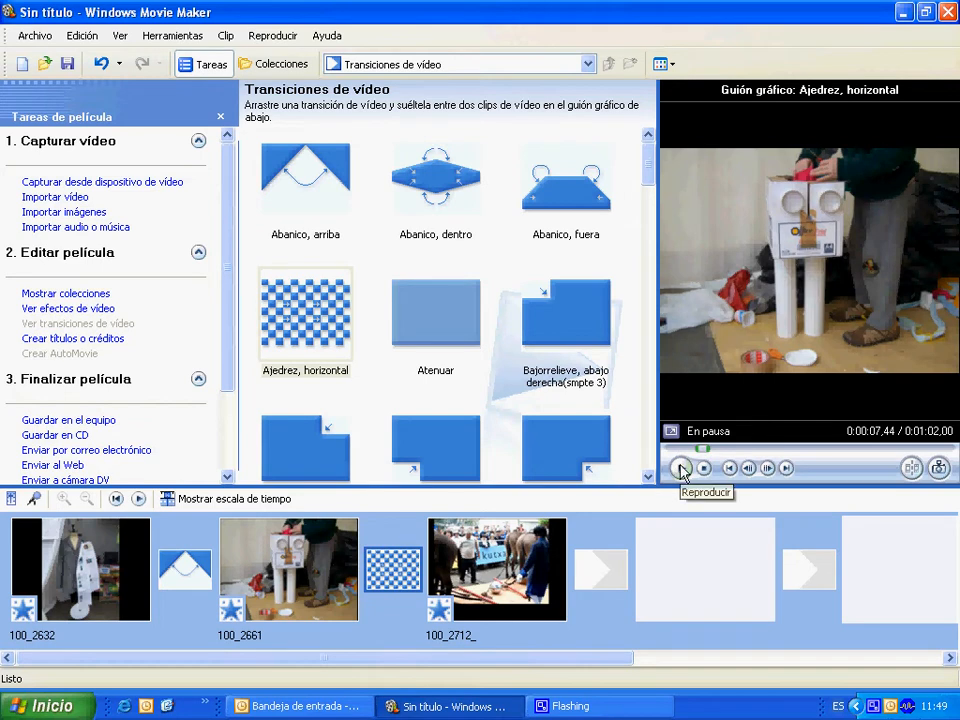
Start a new title for the movie with the text "MIRAMONGO JARDUNALDIA".
click(45, 340)
click(93, 152)
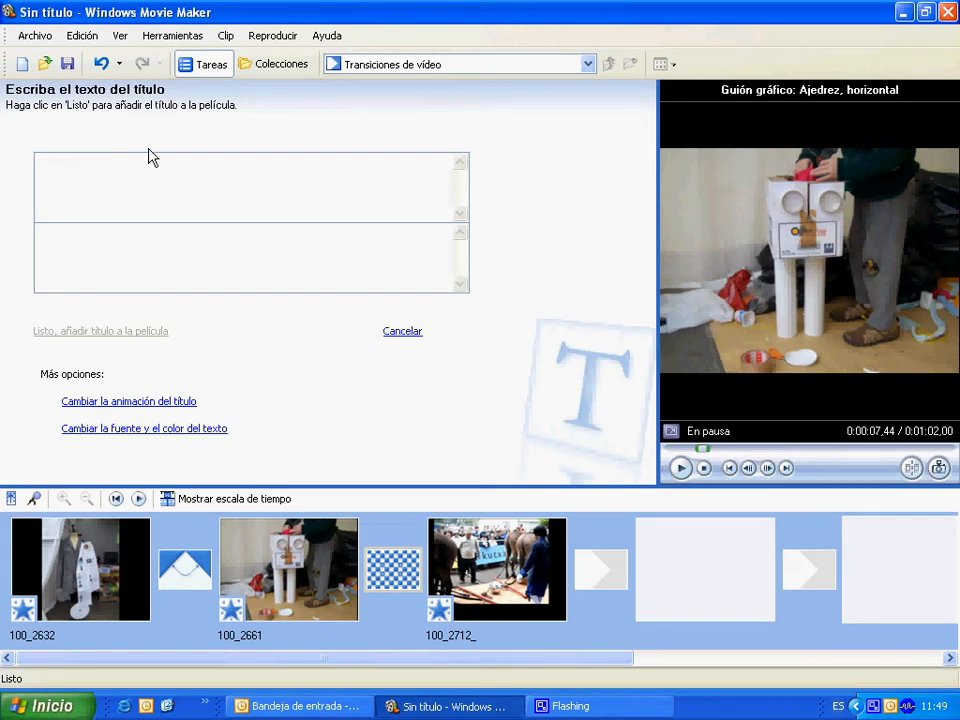
text(MIRAMONGO JARDUNALDIA)
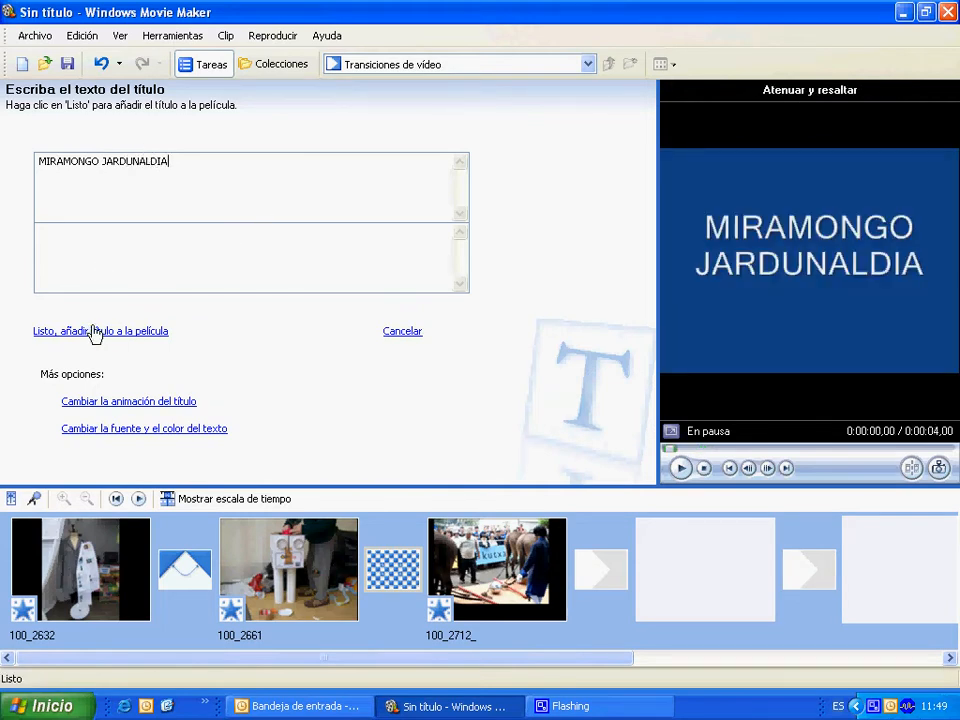
Examine the available title animations and their preview for the new title.
click(125, 403)
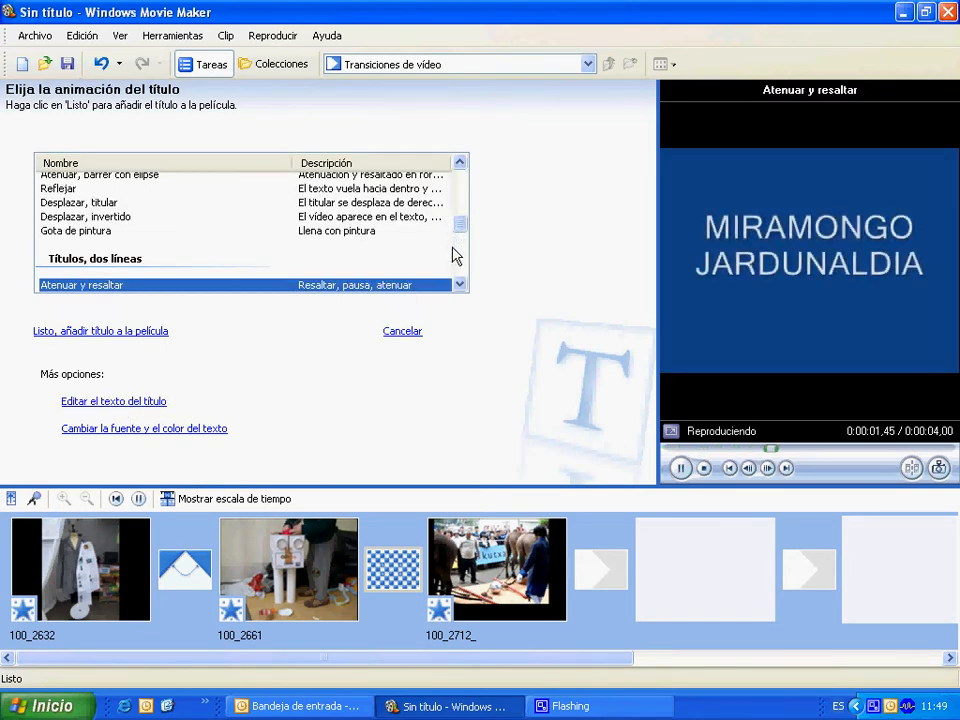
scroll(454, 253, down, 2)
scroll(116, 249, up, 3)
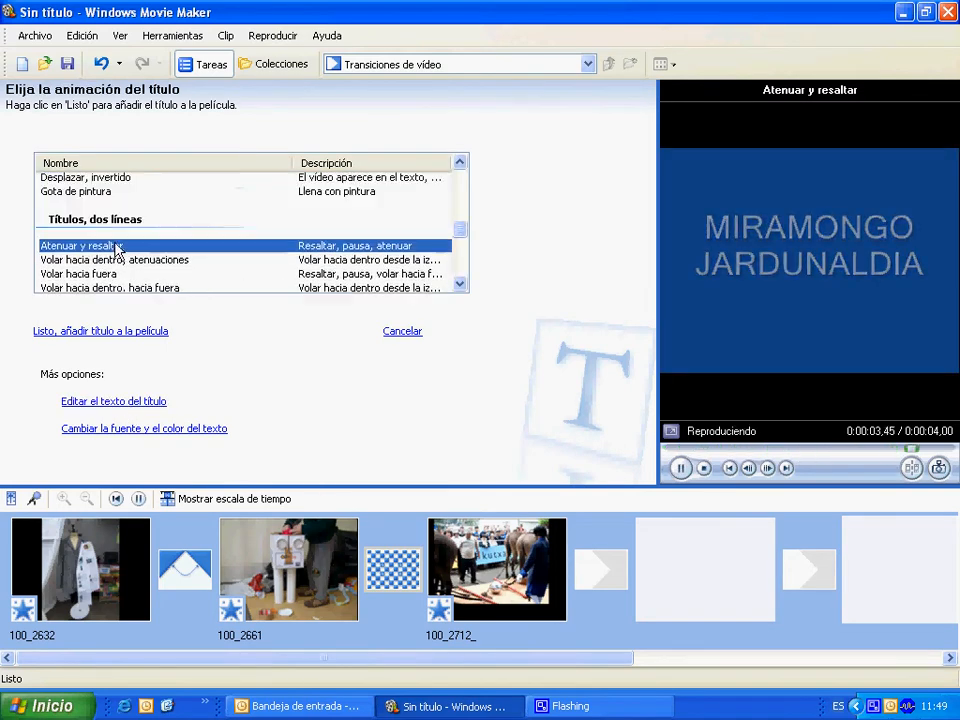
View the title's text colour choices without changing them, and increase its text size by one level.
click(131, 431)
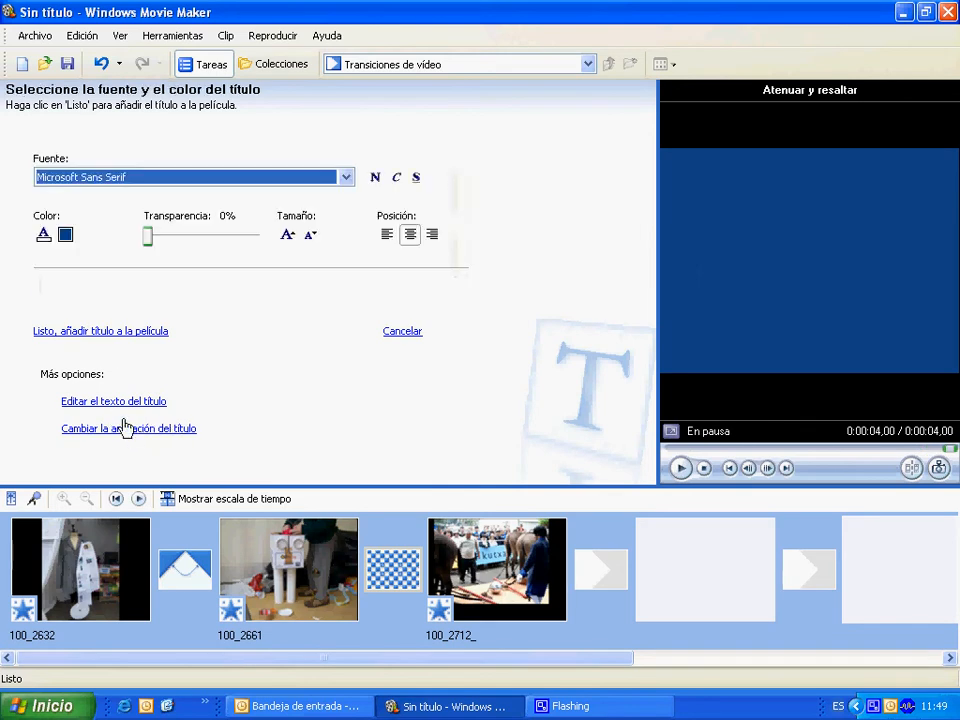
click(43, 236)
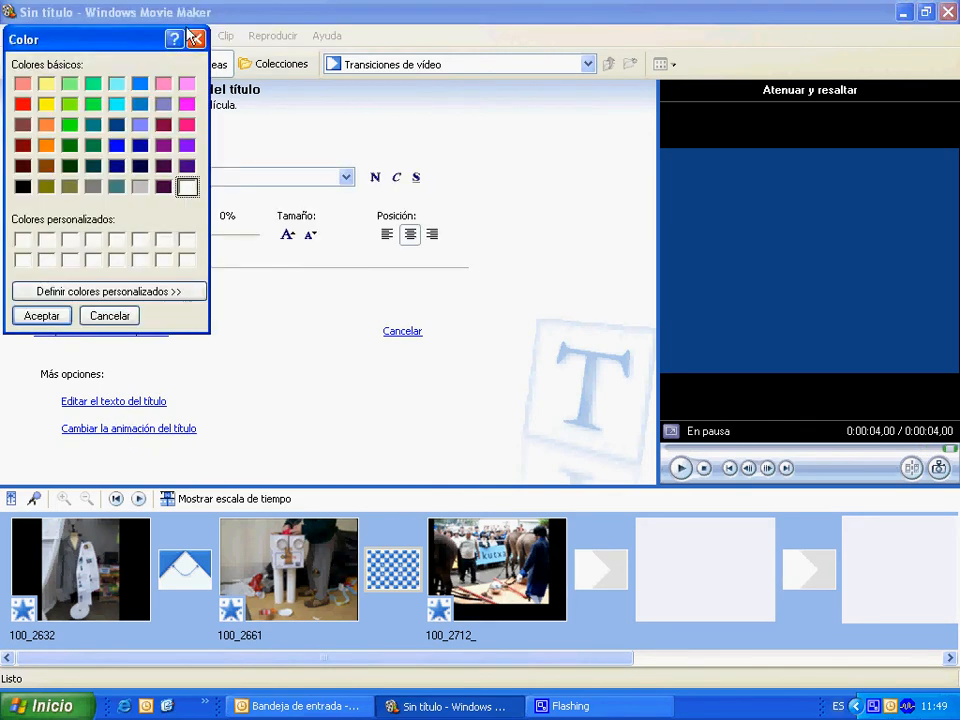
click(195, 39)
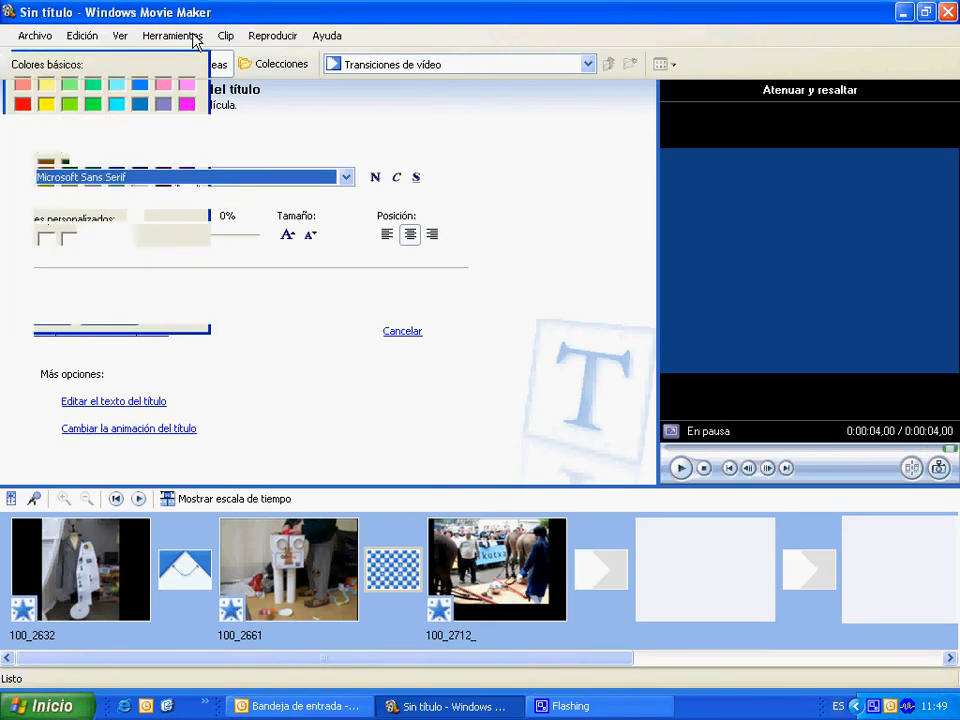
click(290, 236)
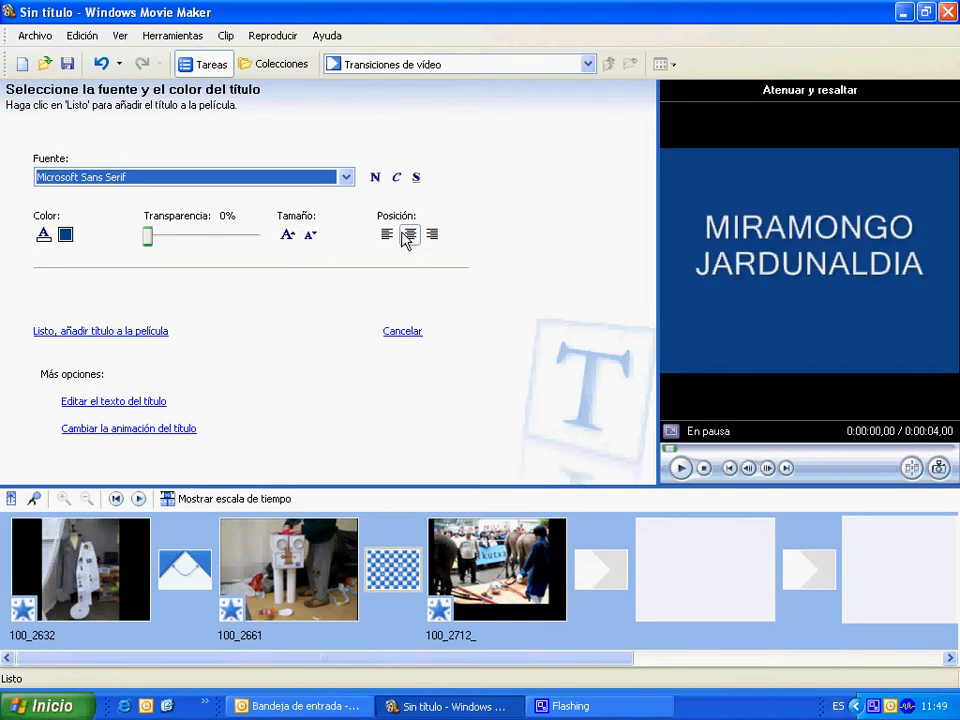
Add the finished "MIRAMONGO JARDUNALDIA" title to the movie.
click(101, 333)
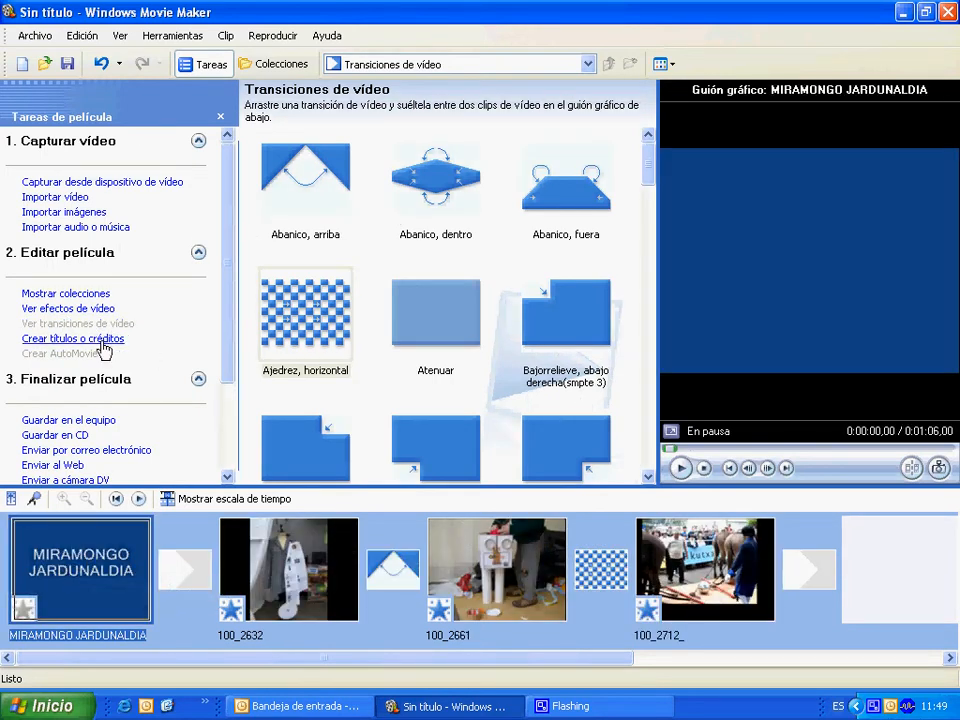
Create credits for the end of the movie with the heading "EGILEAK" and "...." in the first two rows below it.
click(101, 342)
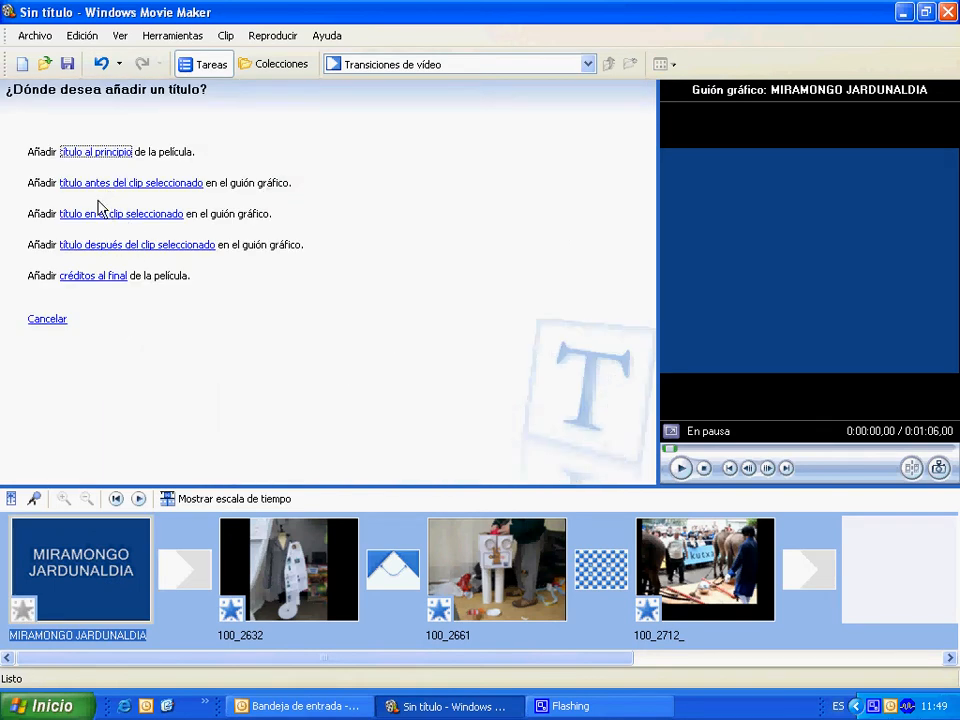
click(98, 274)
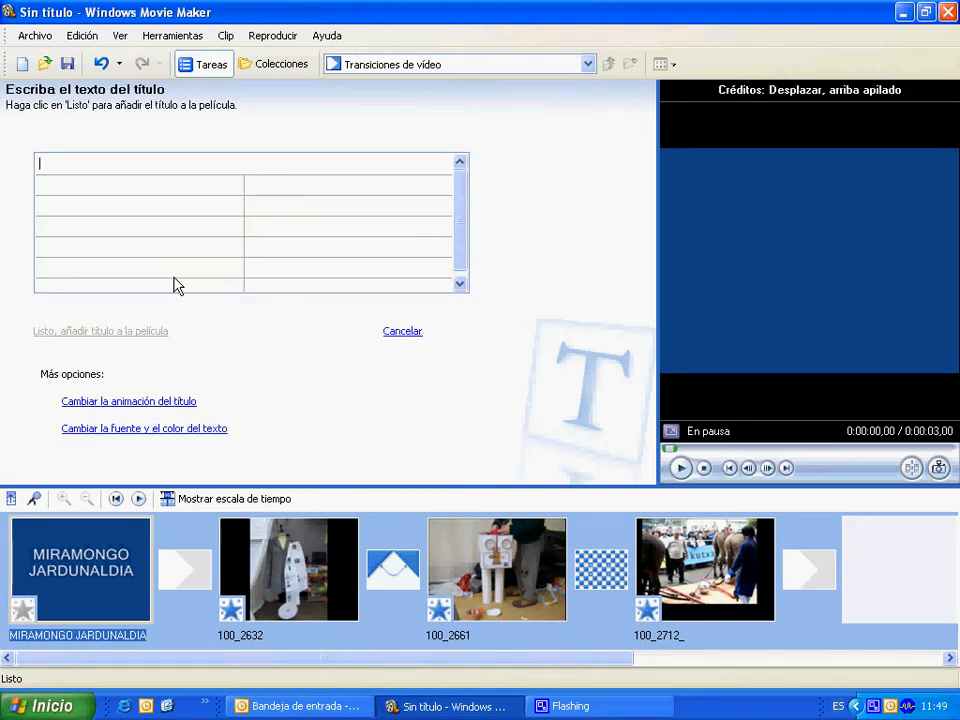
text(EGILEAK)
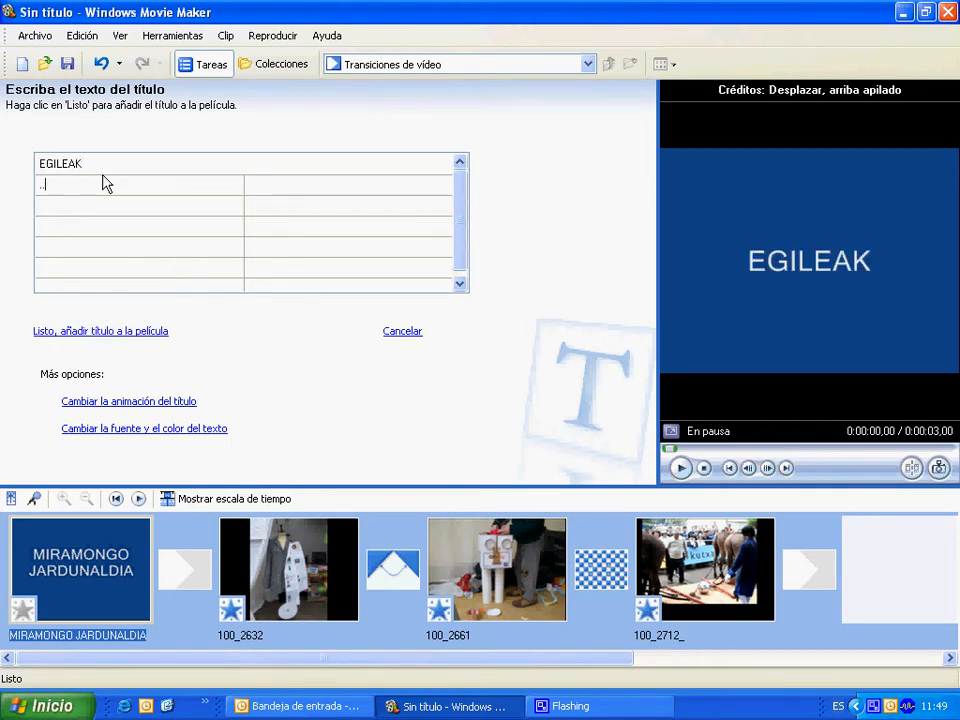
click(76, 210)
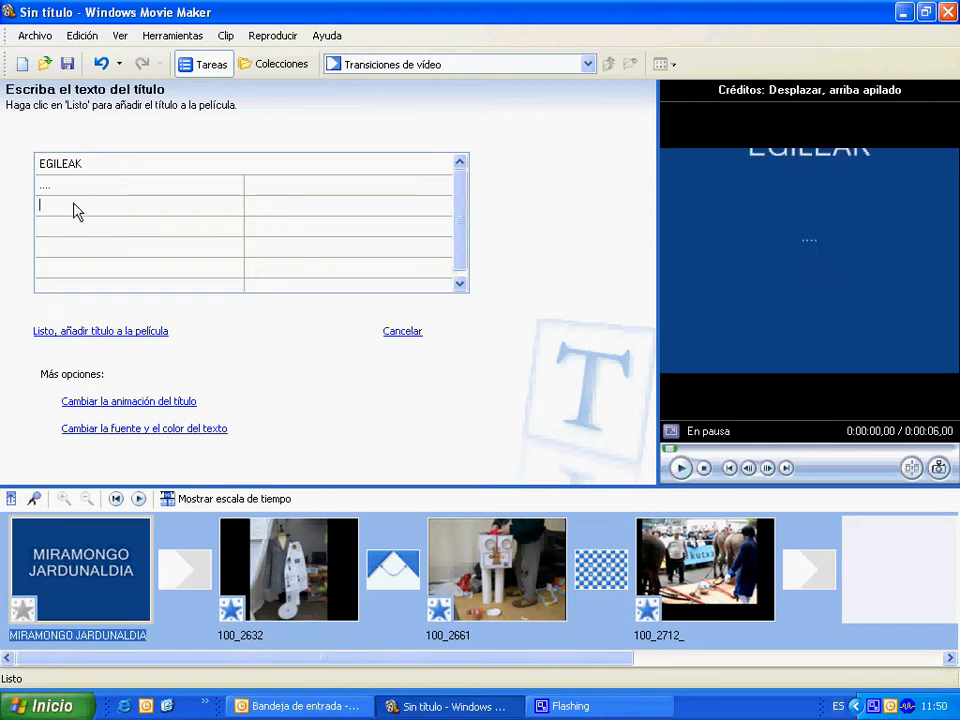
text(....)
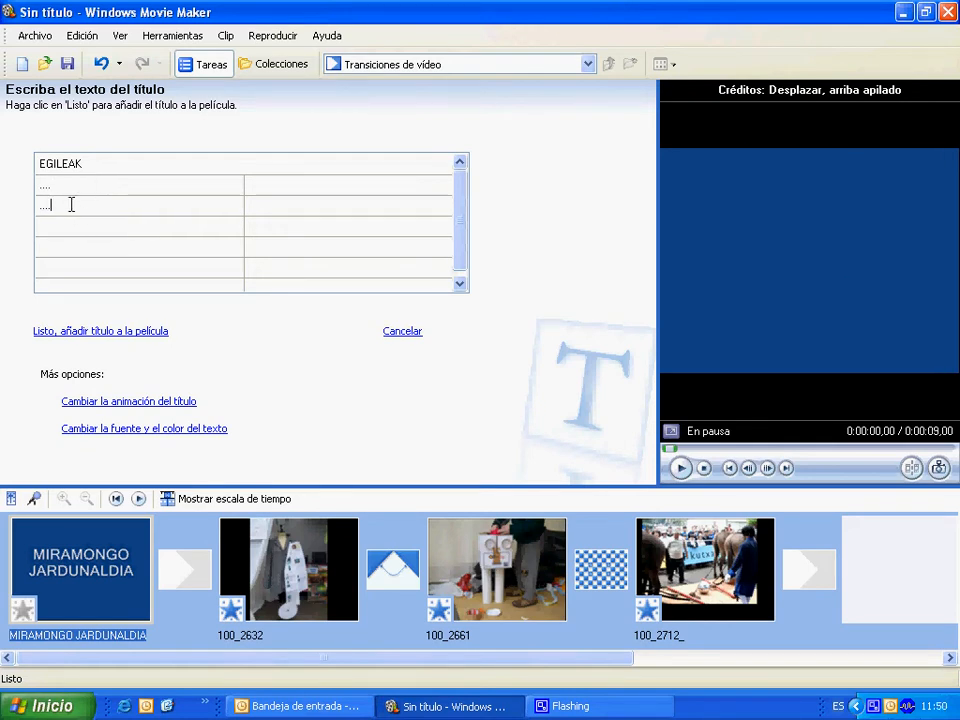
Apply the "Créditos: Reflejar" animation to the EGILEAK credits and add them to the movie.
click(108, 403)
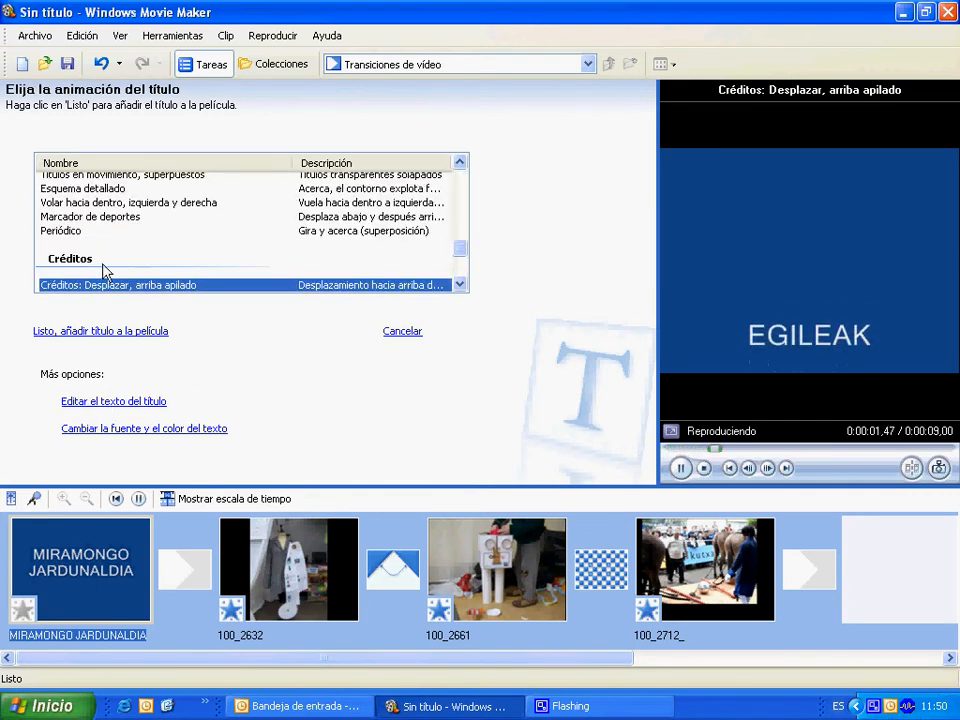
click(460, 285)
click(460, 285)
click(460, 285)
click(460, 285)
click(460, 285)
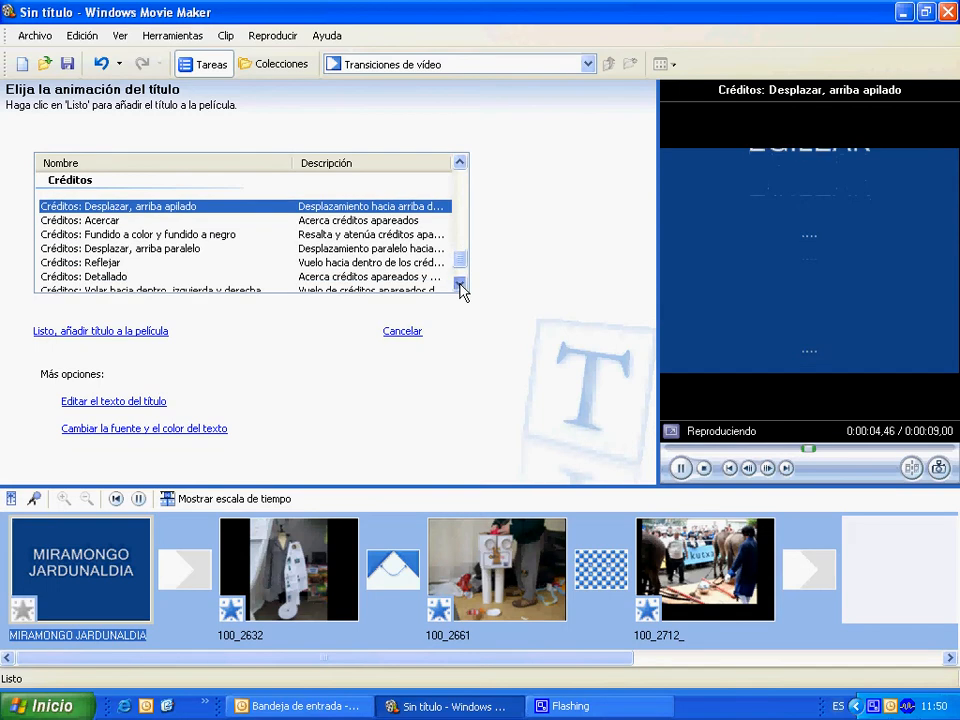
click(113, 262)
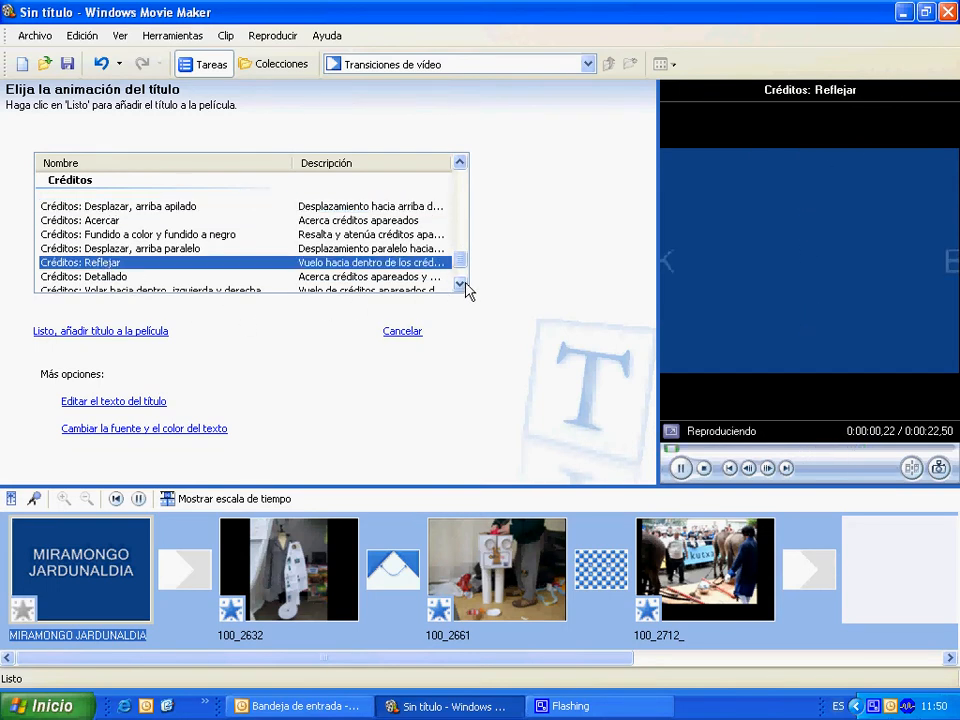
click(462, 286)
click(462, 286)
click(462, 286)
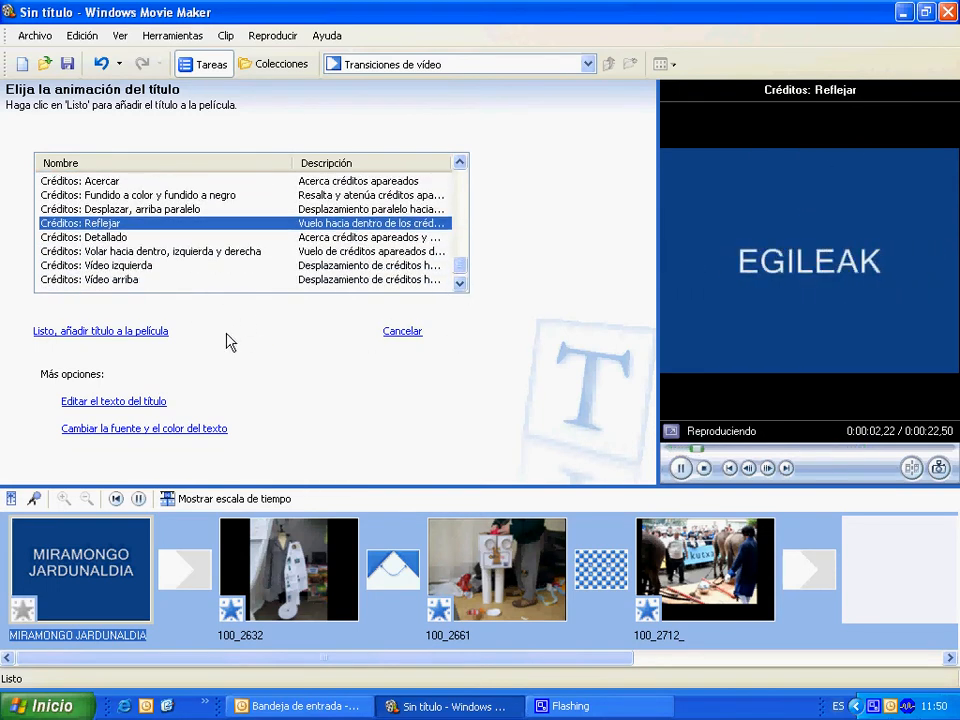
click(89, 333)
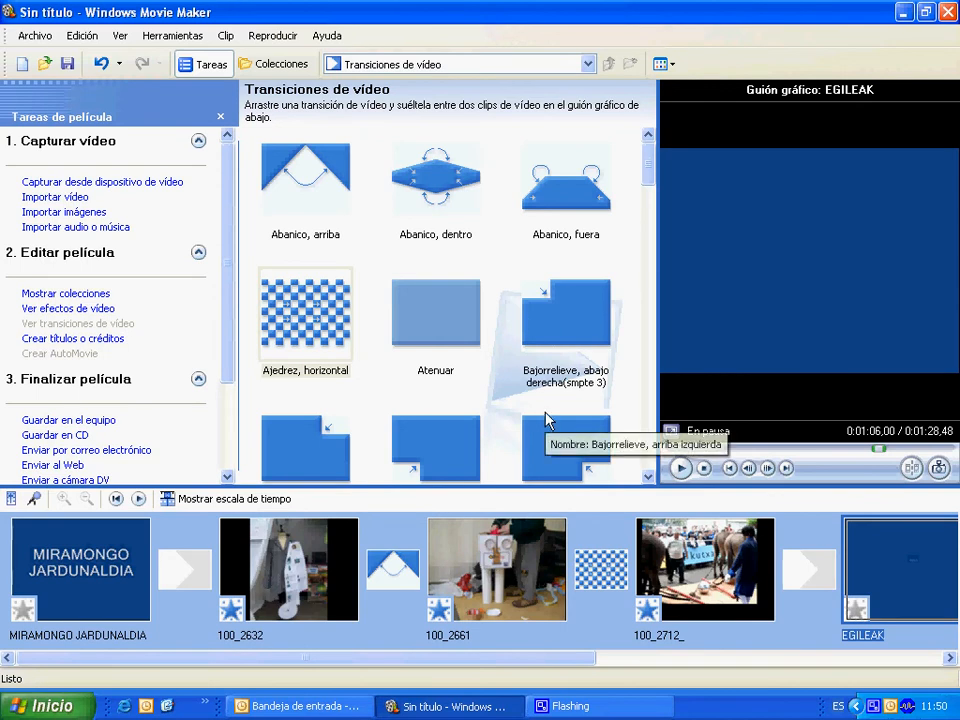
Record a short microphone narration on the timeline's audio/music track at the start of the EGILEAK credits, and save it as HOTSA.
scroll(530, 412, down, 3)
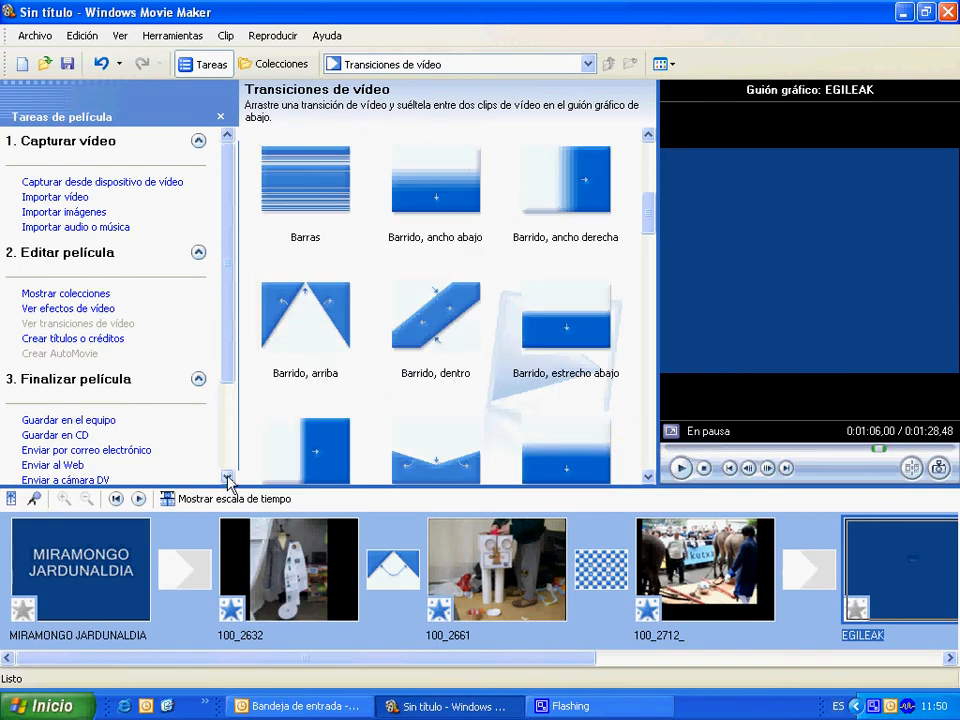
click(210, 501)
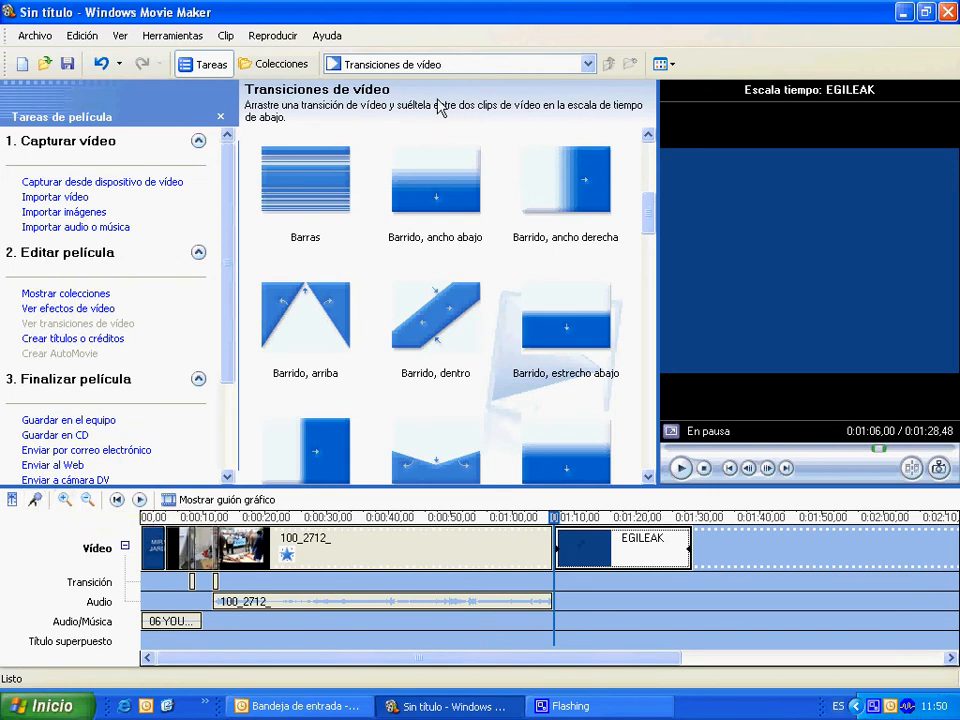
click(35, 504)
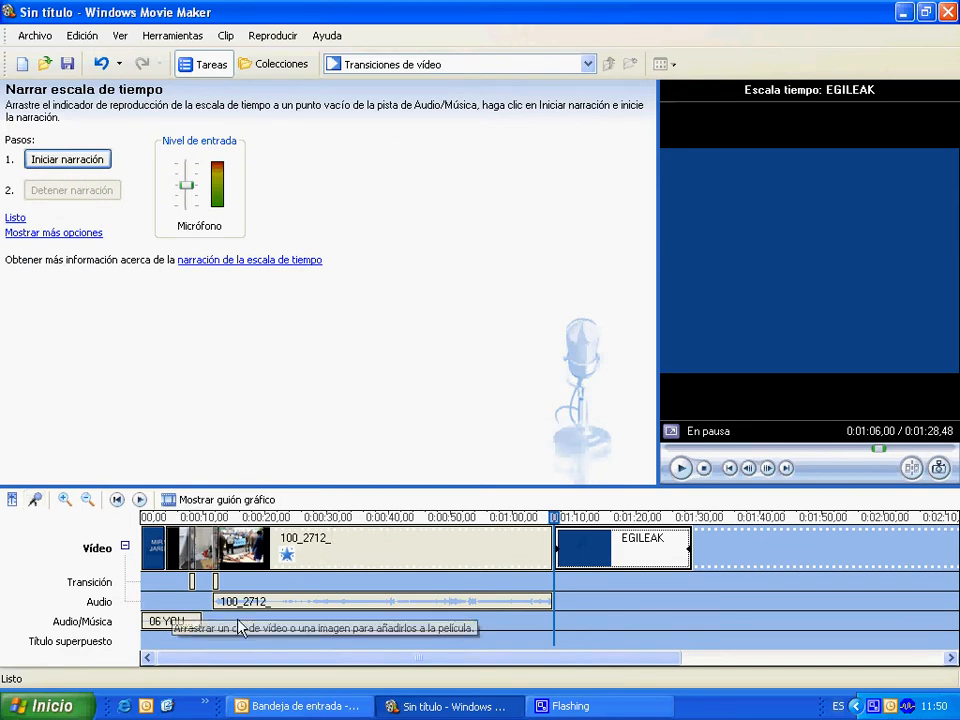
click(568, 622)
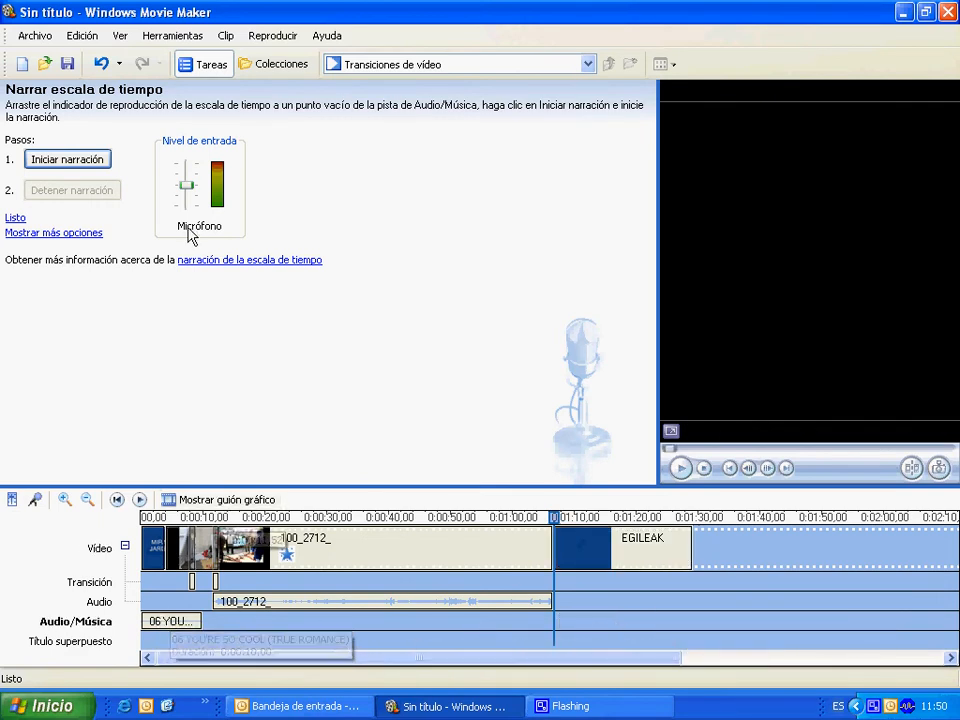
click(62, 164)
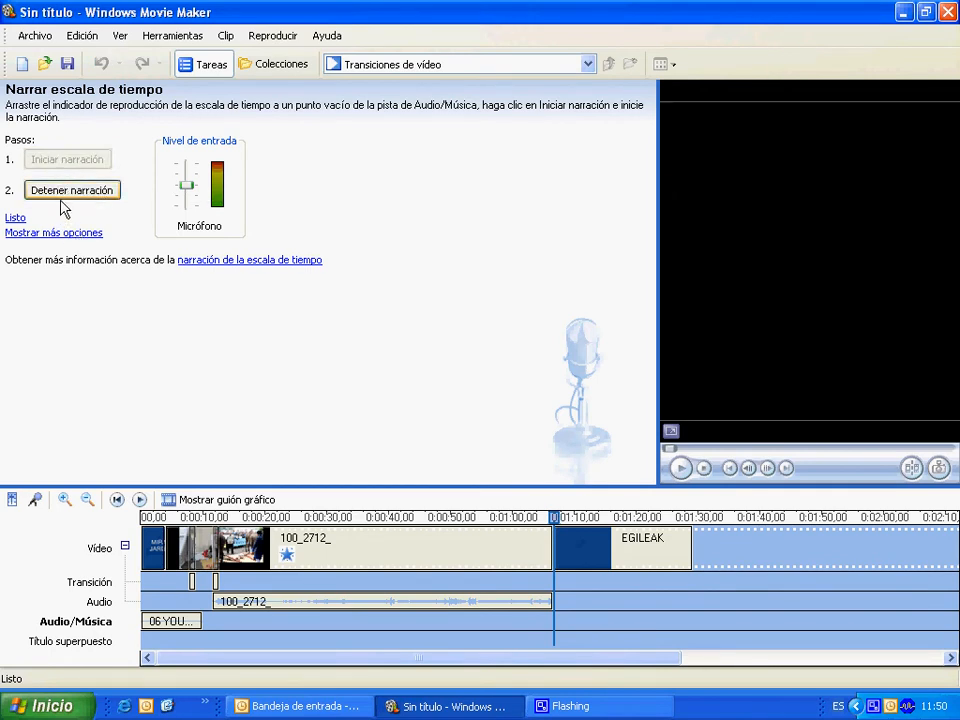
click(62, 200)
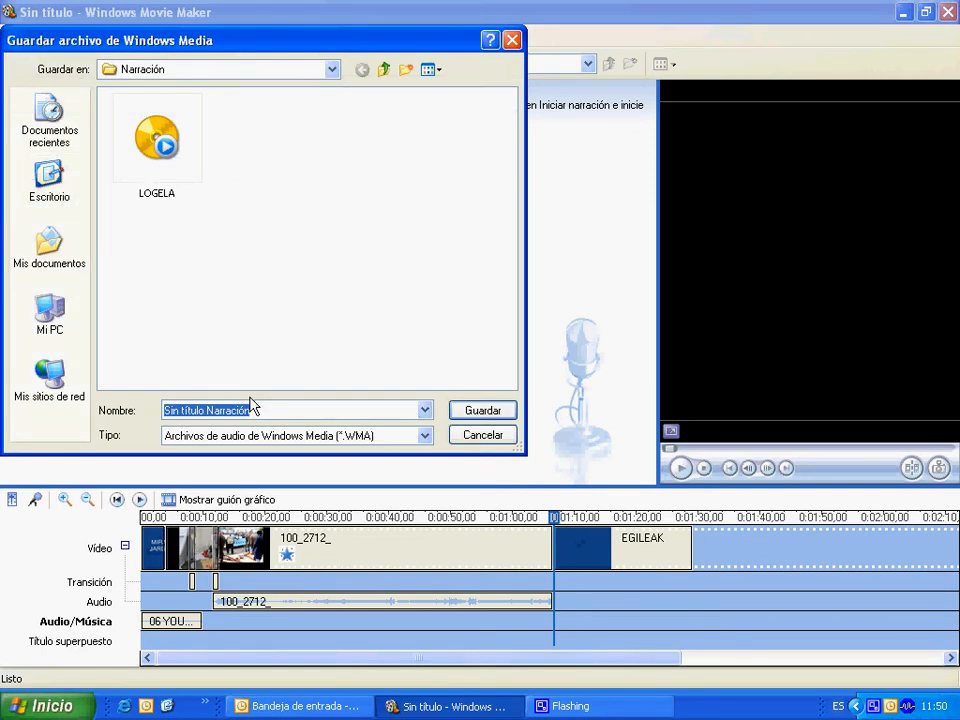
text(HOTSA)
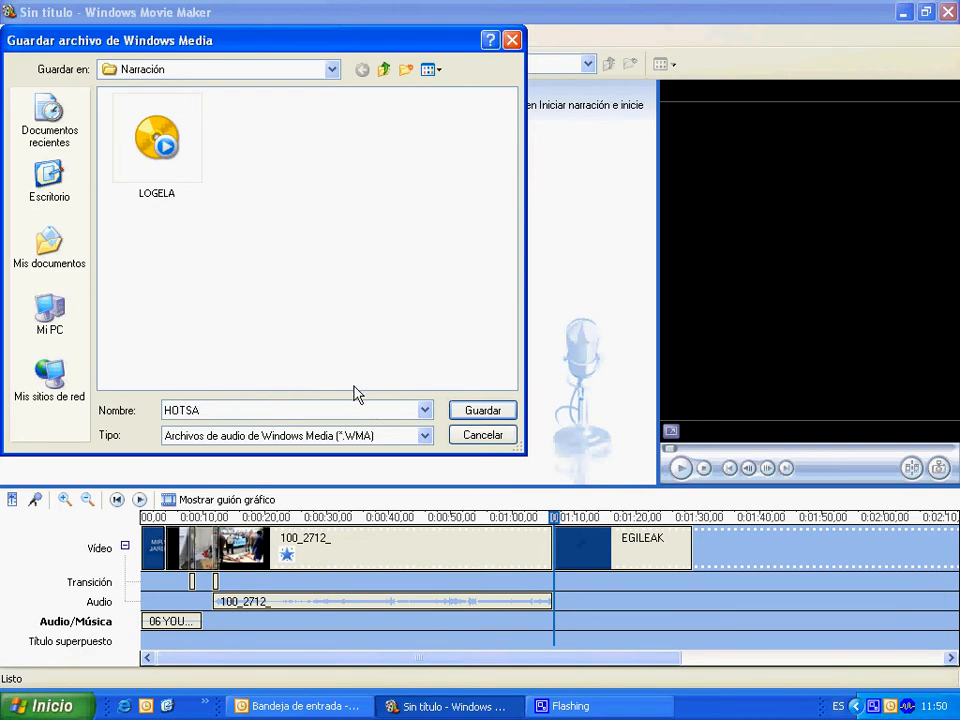
click(483, 411)
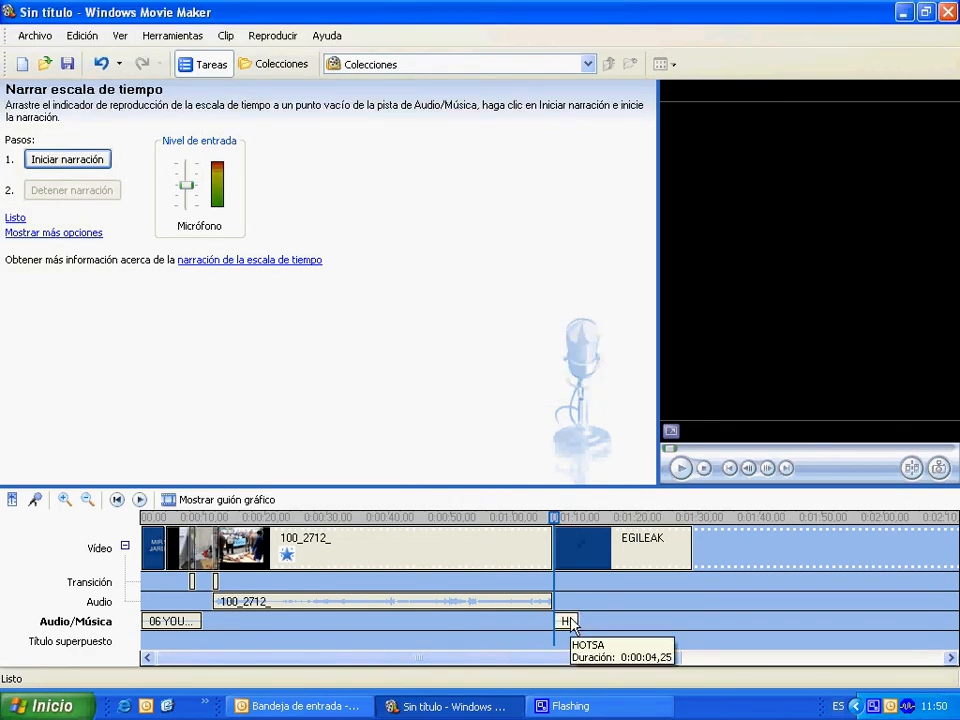
Try the HOTSA narration under the last part of the 100_2712_ clip, and move it back to the start of the EGILEAK credits.
drag(571, 621, 493, 621)
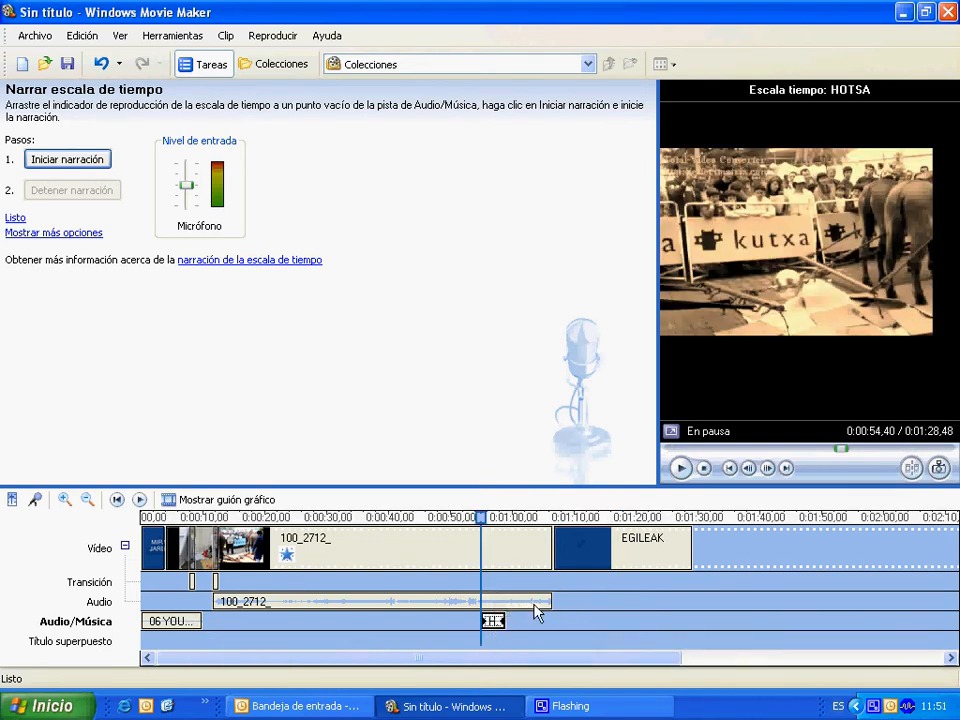
drag(493, 621, 566, 621)
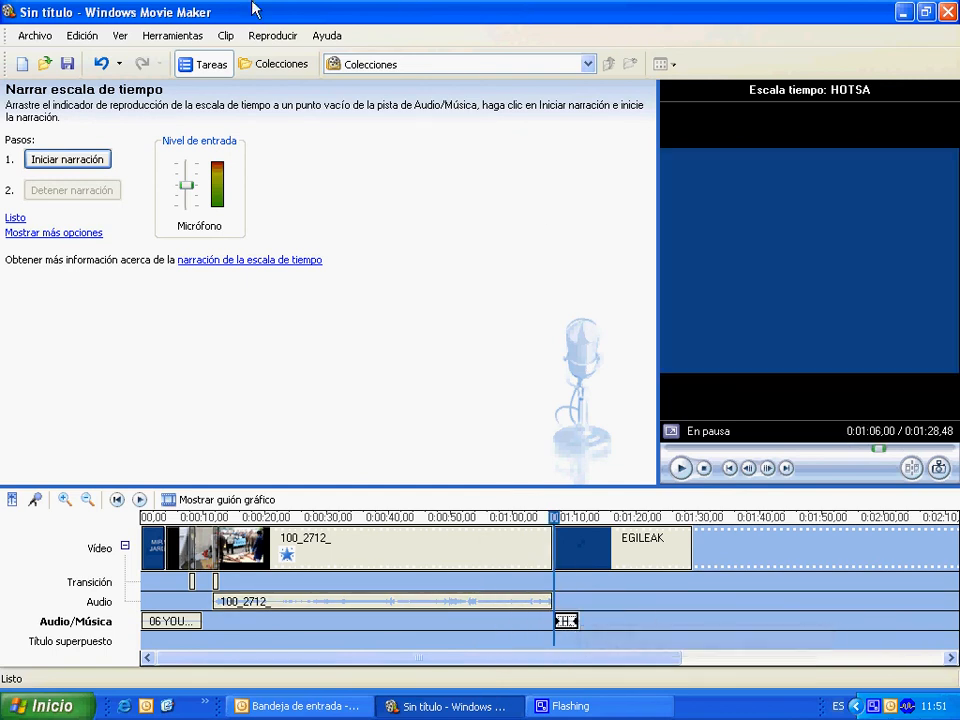
Check the HOTSA recording in the collections and preview the movie from its beginning, skipping ahead to the end credits.
click(279, 62)
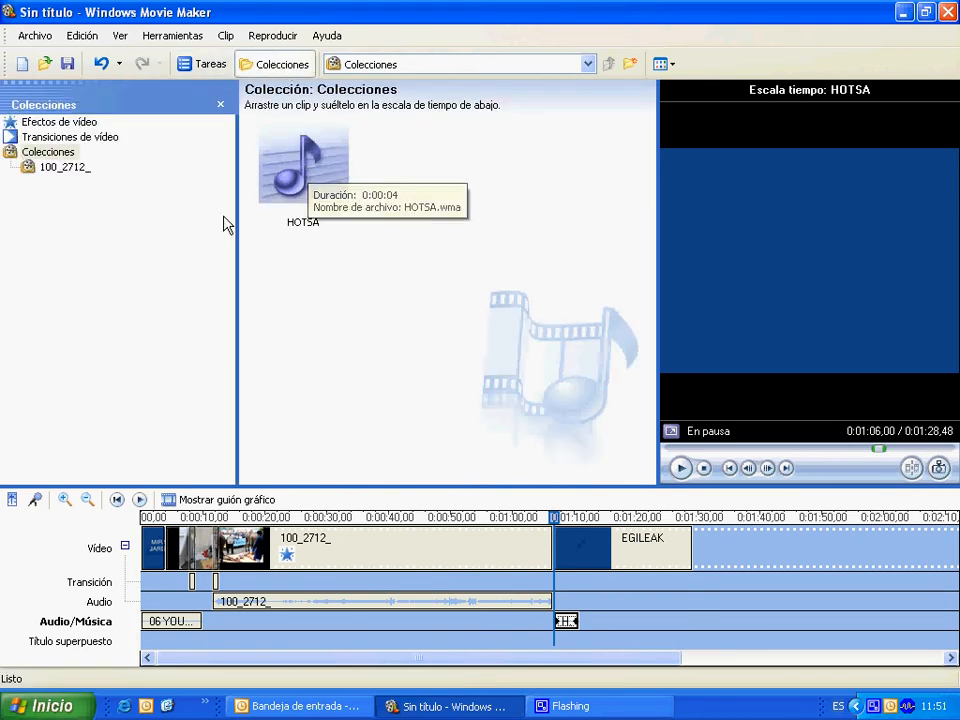
click(201, 65)
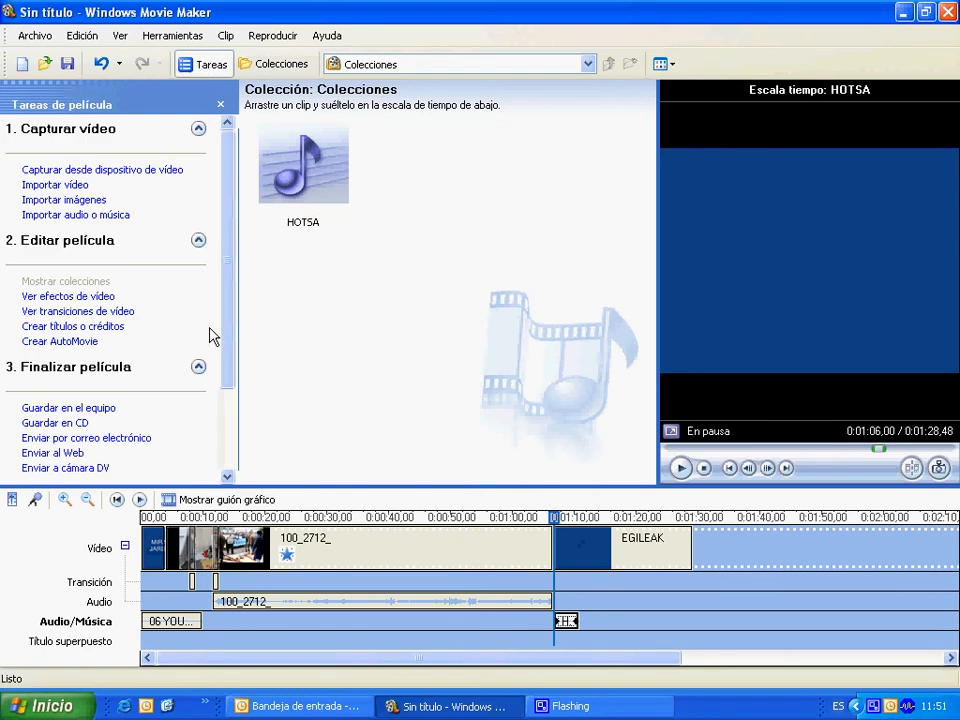
click(681, 468)
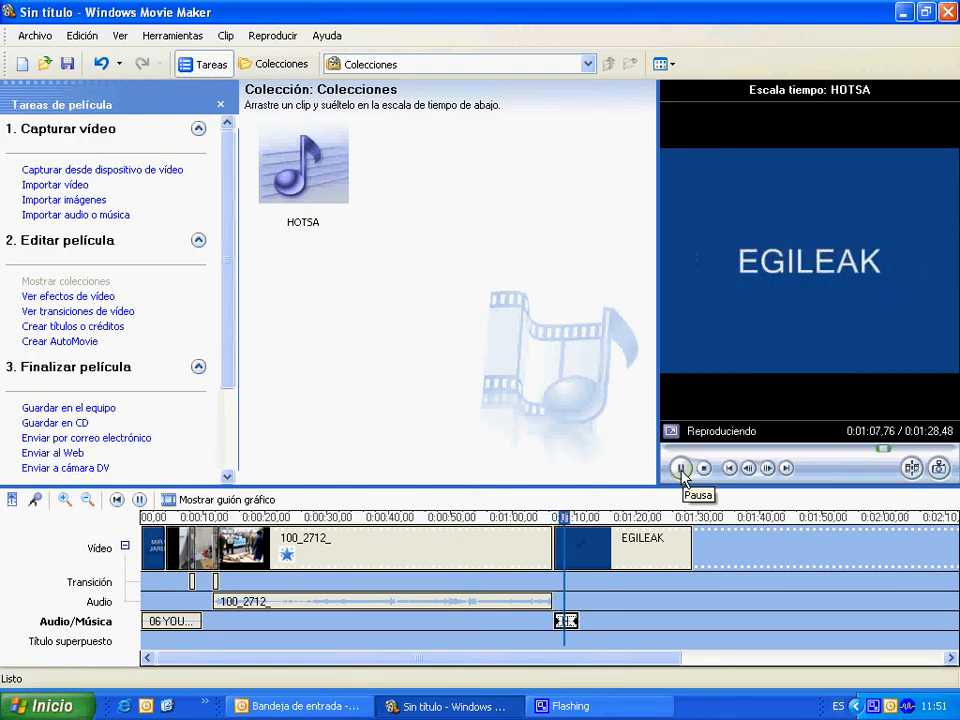
click(705, 469)
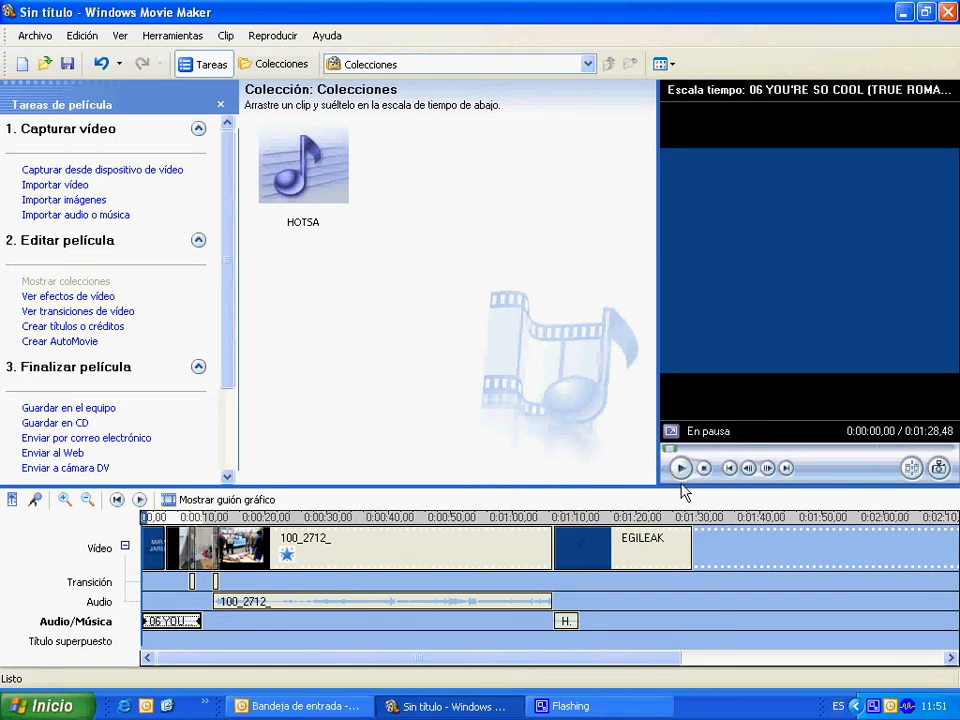
click(677, 468)
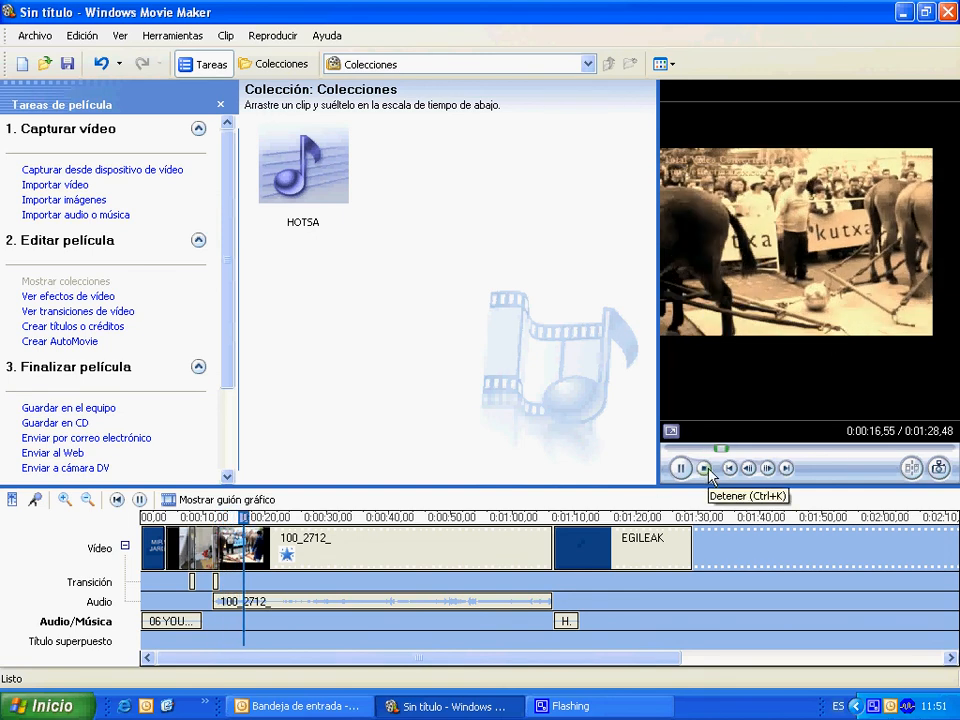
drag(727, 454, 898, 451)
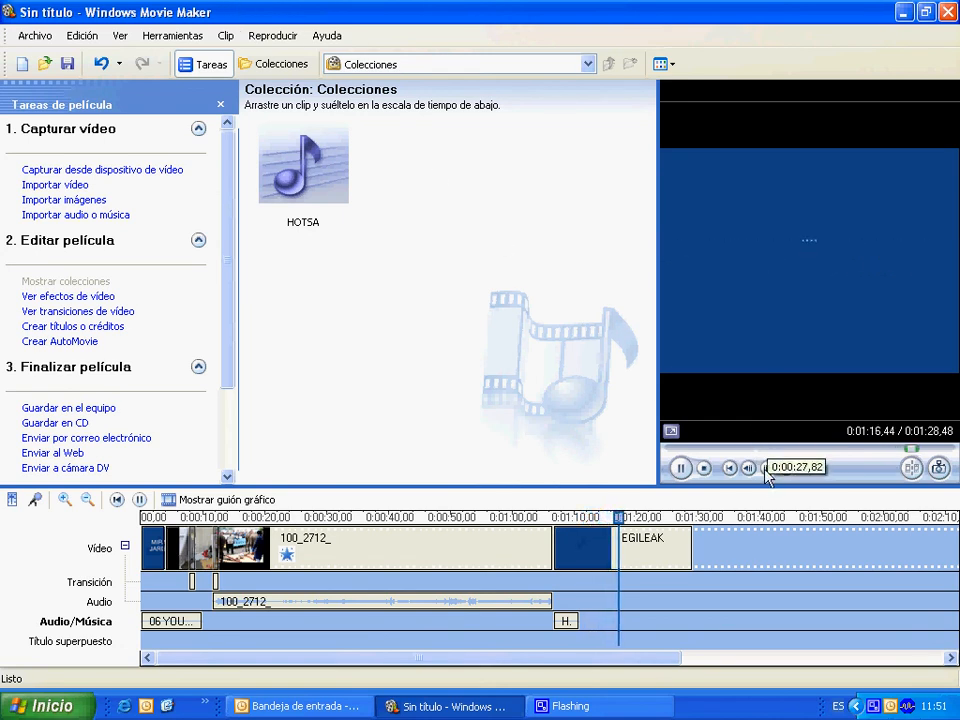
click(704, 470)
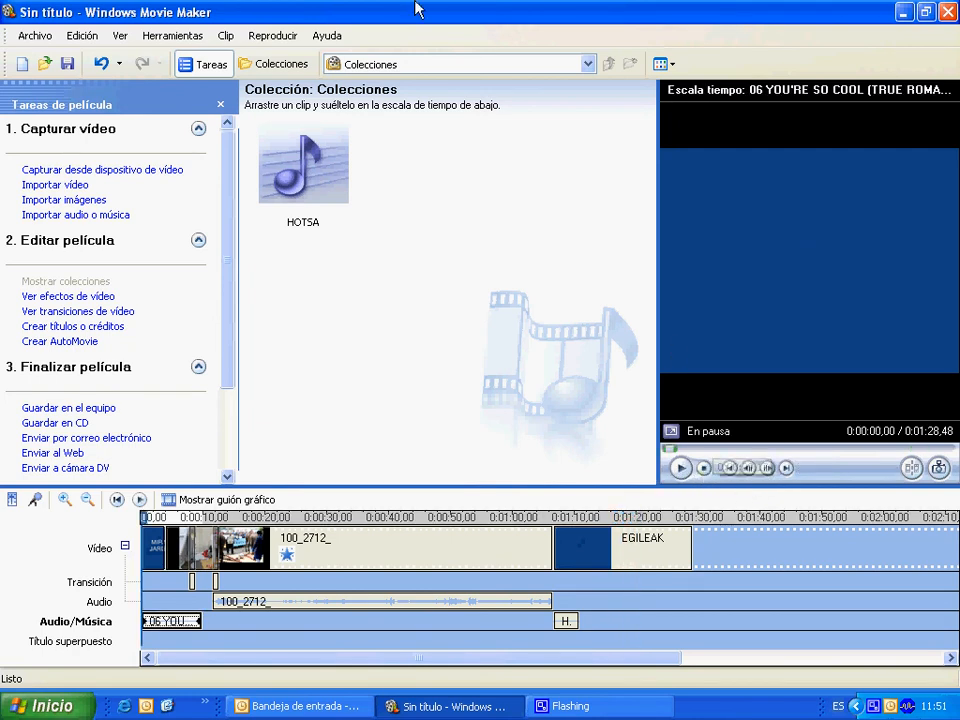
Save the movie to the computer's desktop as MIRAMON with the recommended best-quality setting.
click(72, 410)
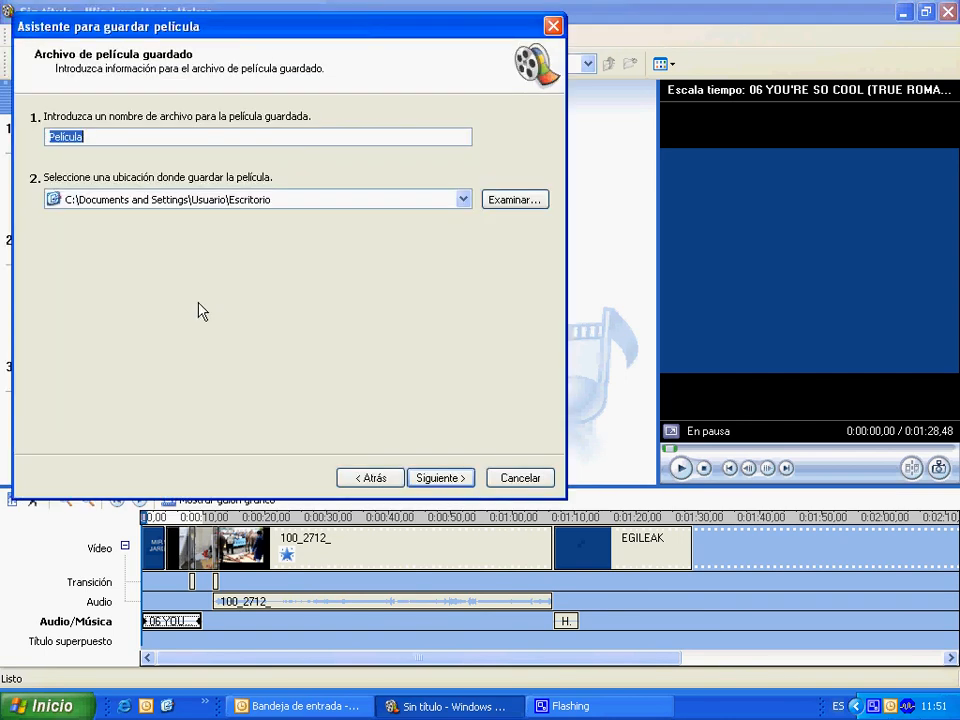
text(MIRAMON)
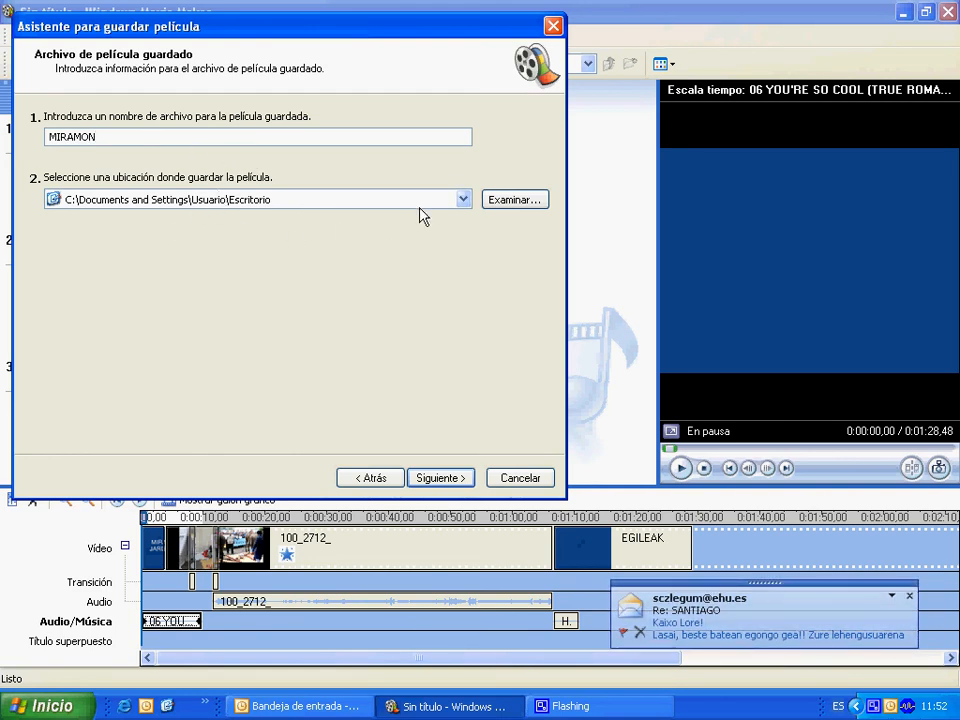
click(437, 478)
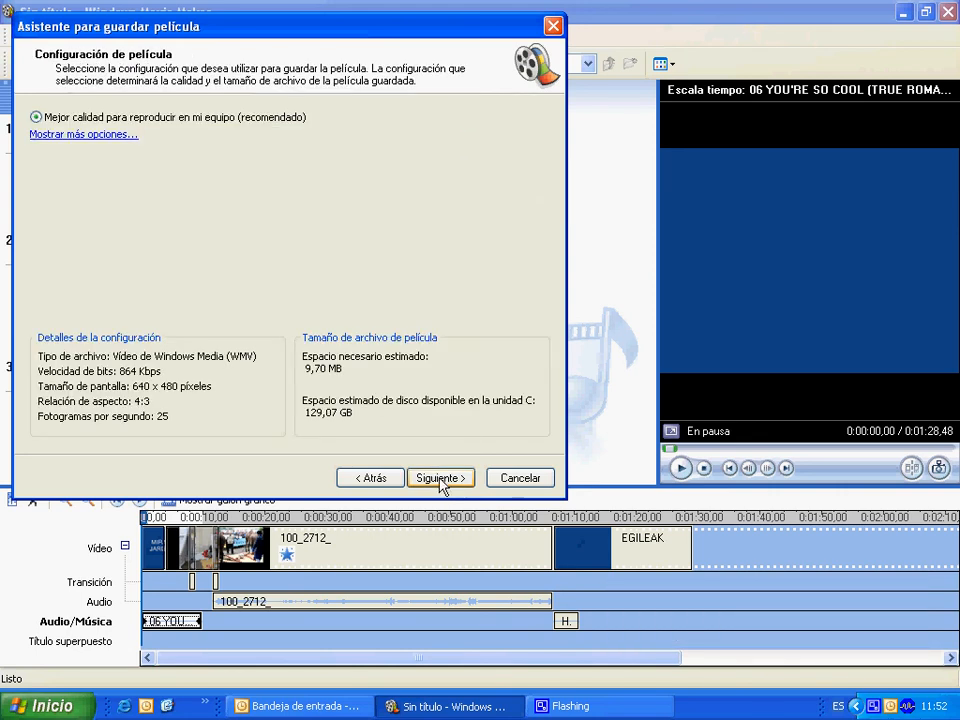
click(440, 480)
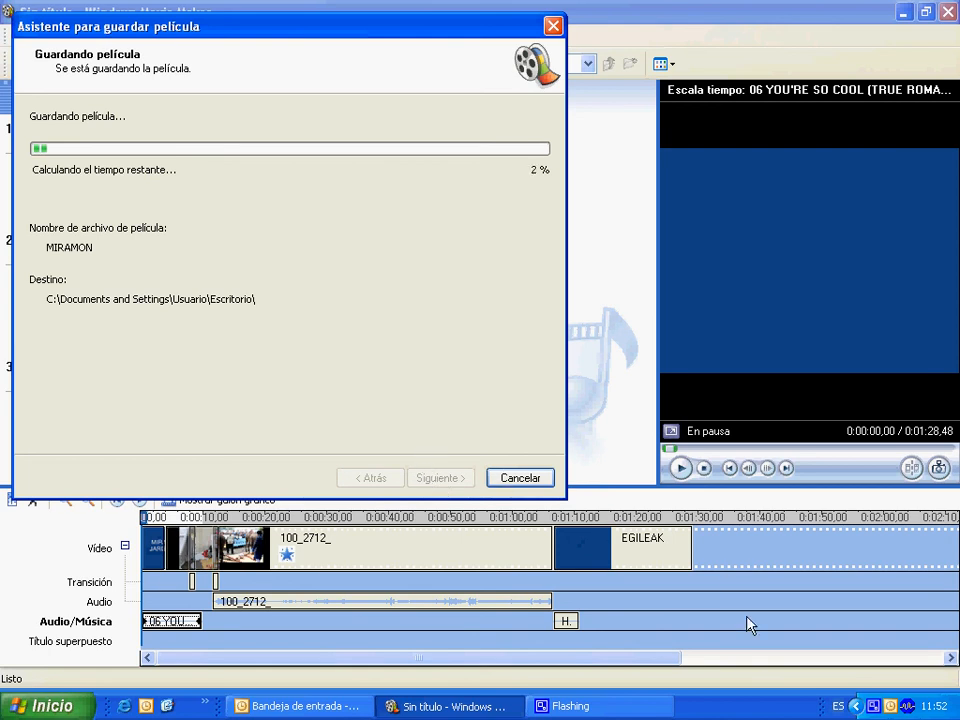
right_click(875, 710)
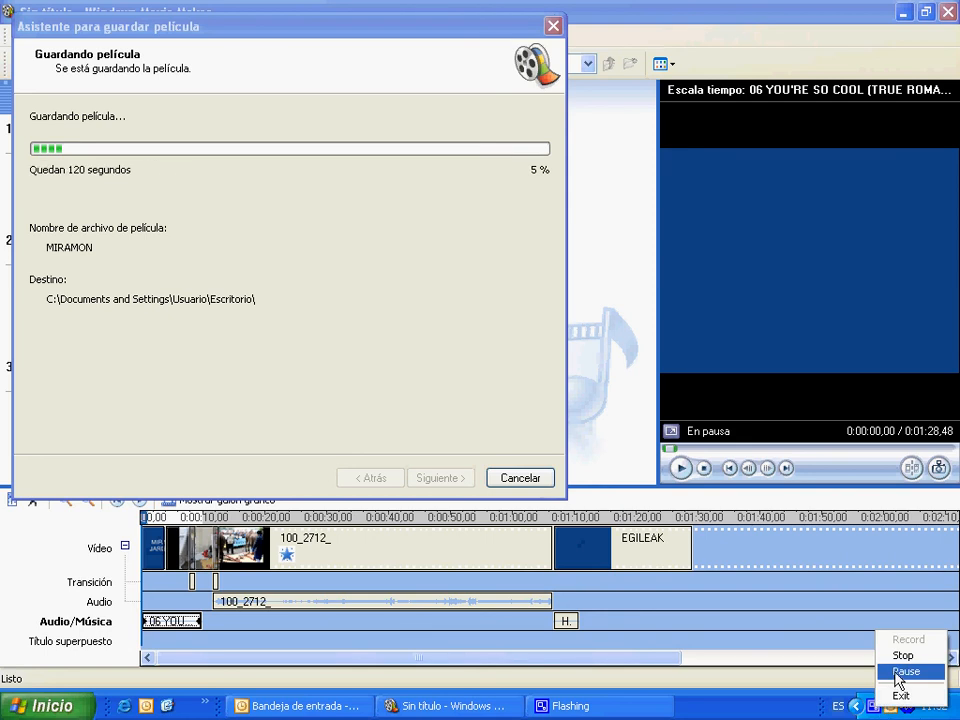
click(905, 671)
click(884, 640)
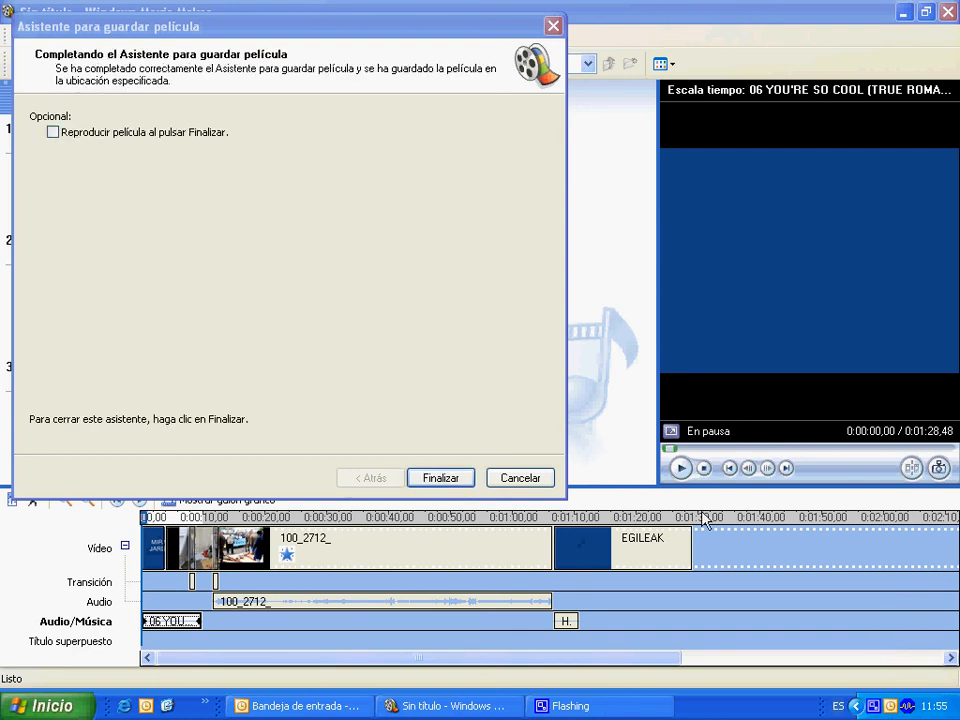
Finish the save-movie wizard without playing the saved movie.
click(440, 478)
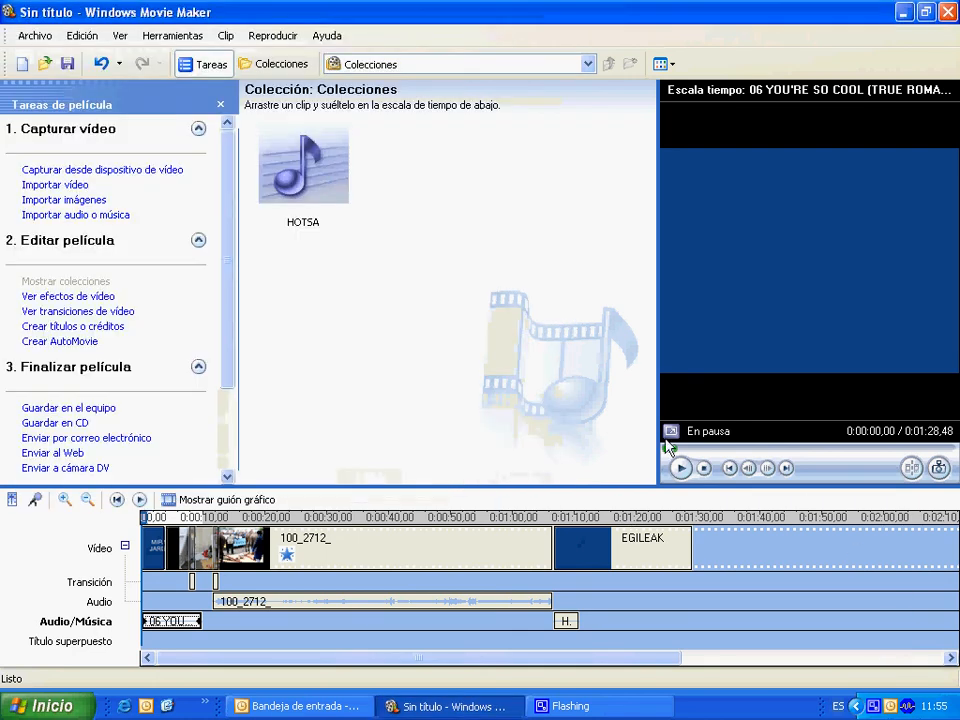
Save the editable project to the desktop under the name MIRAMON.
click(40, 33)
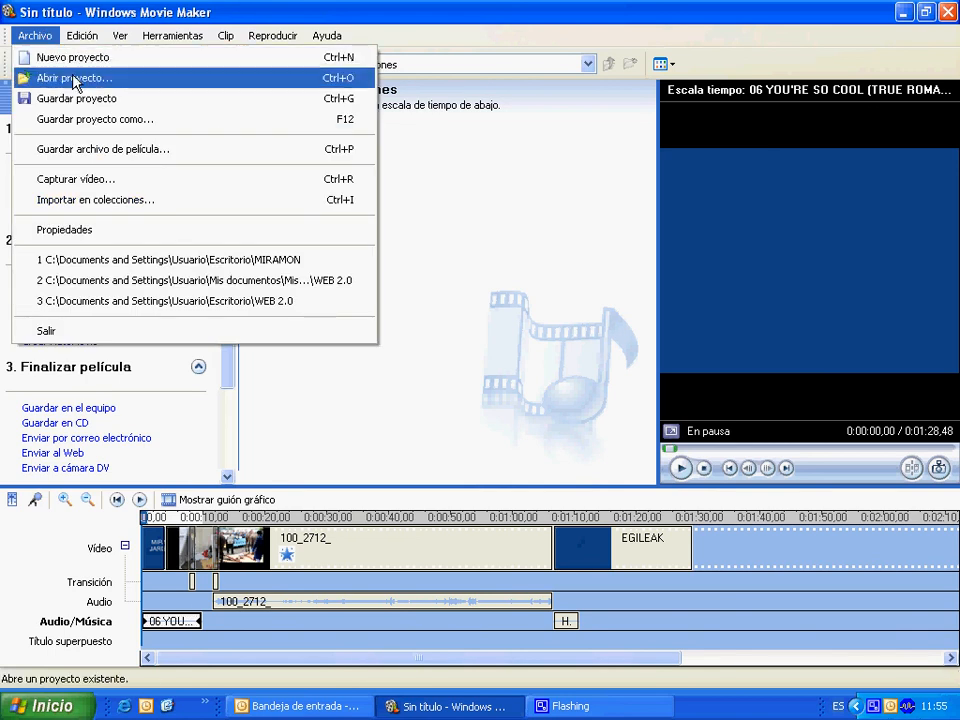
click(85, 119)
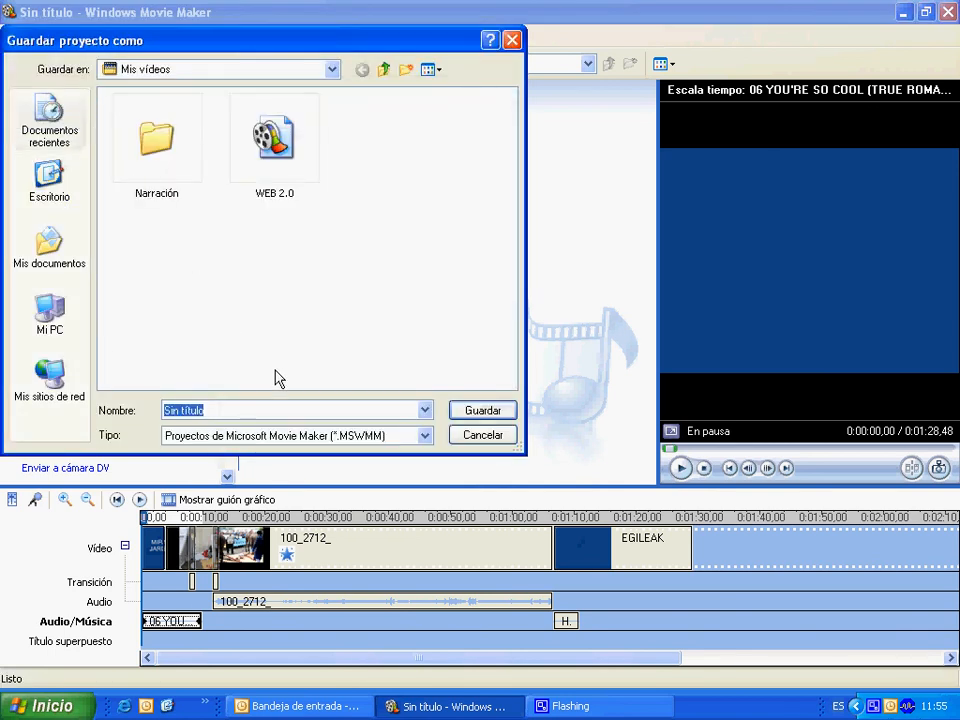
click(47, 192)
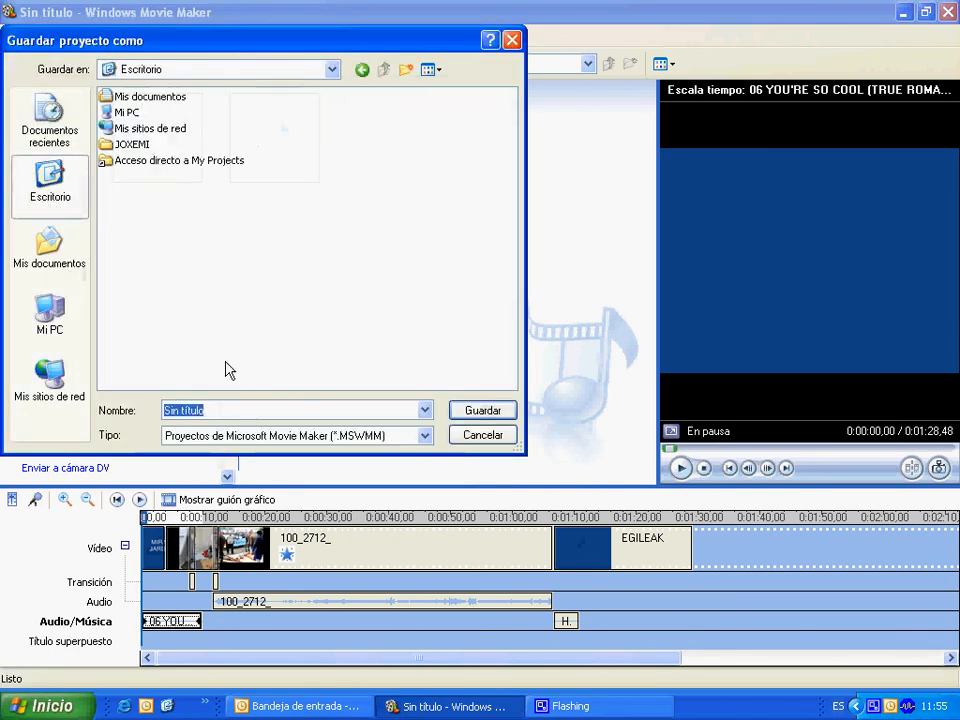
text(MIRAMON)
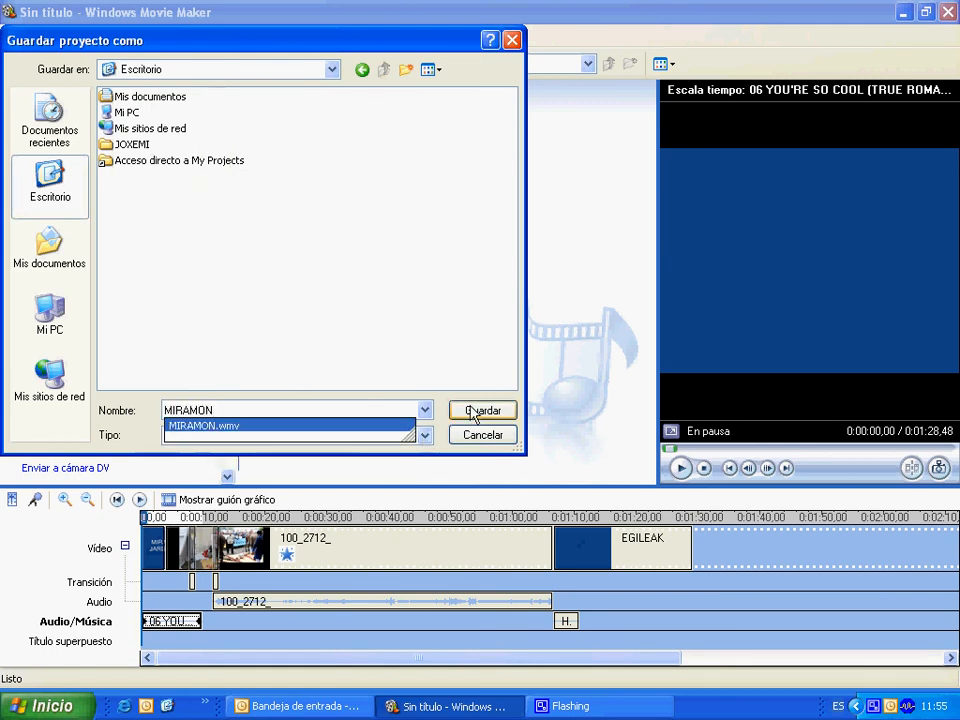
click(478, 411)
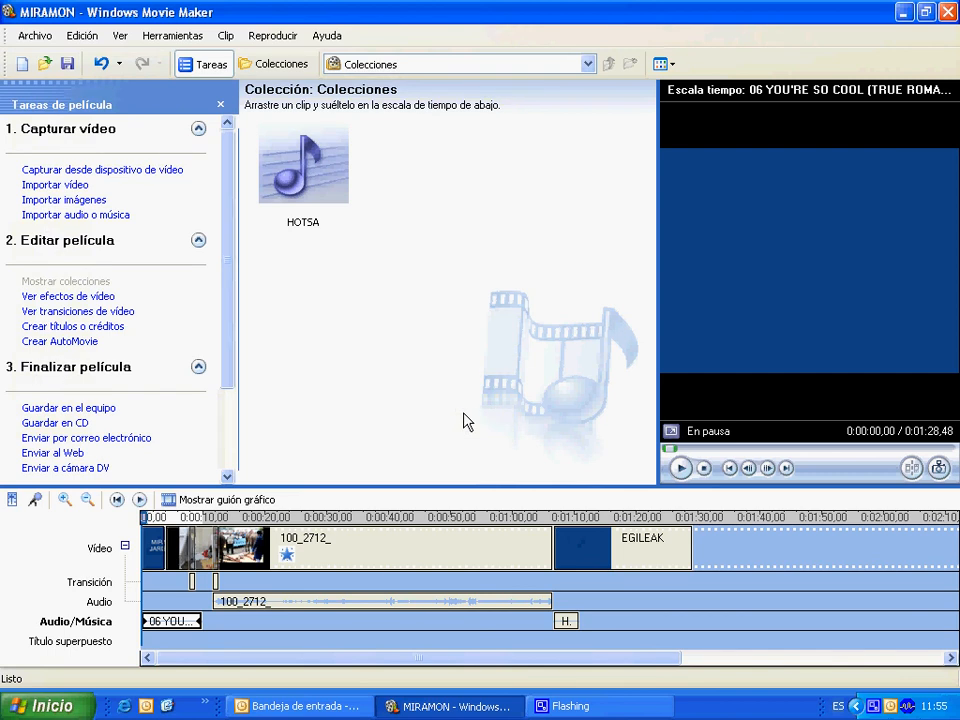
Show the desktop and place the MIRAMON project file and the MIRAMON movie file side by side in its empty middle area.
click(168, 707)
drag(176, 27, 468, 328)
drag(130, 643, 540, 331)
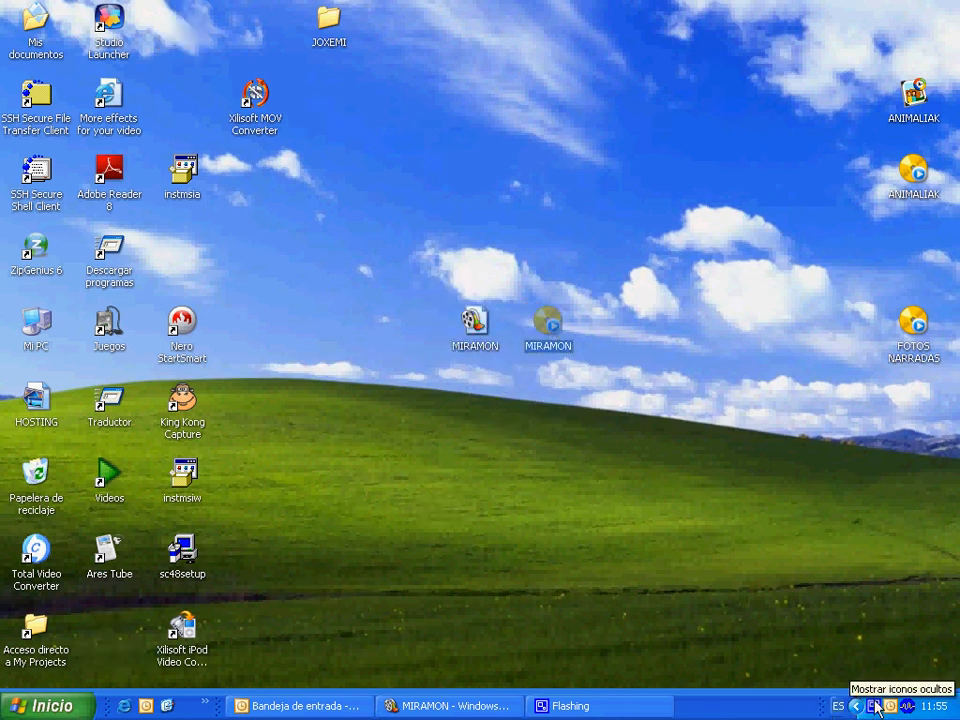